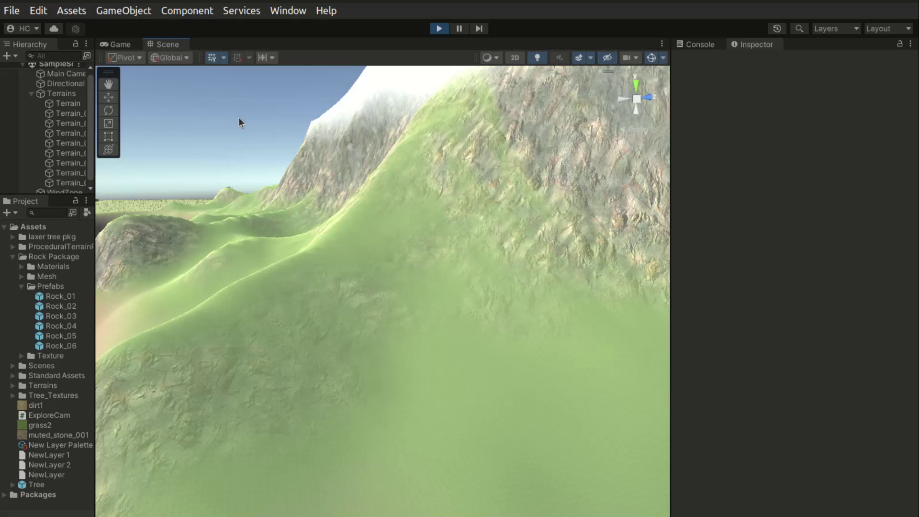
Step: Select the terrain tile and bring up Paint Details' add-detail menu offering Detail Mesh or Grass
{"action": "left_click", "coordinate": [286, 228]}
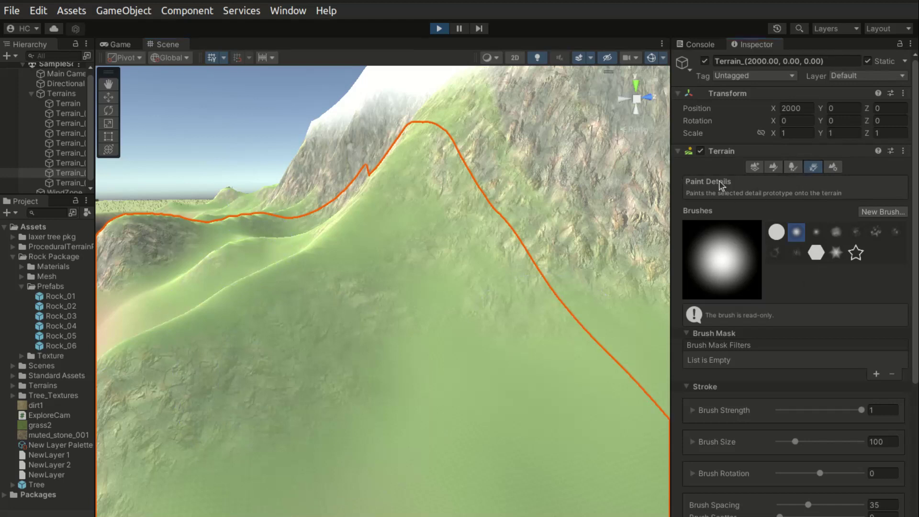
{"action": "scroll", "coordinate": [761, 259], "scroll_direction": "down", "scroll_amount": 3}
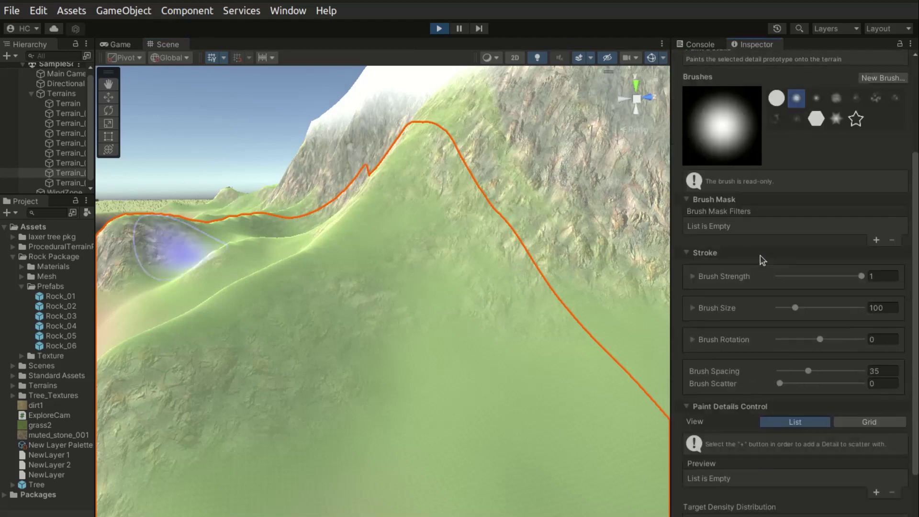
{"action": "scroll", "coordinate": [763, 260], "scroll_direction": "down", "scroll_amount": 1}
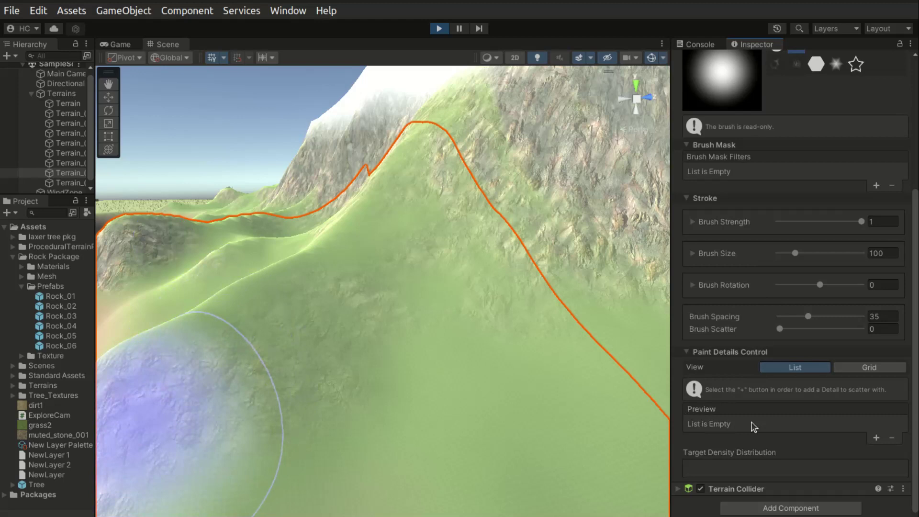
{"action": "left_click", "coordinate": [876, 437]}
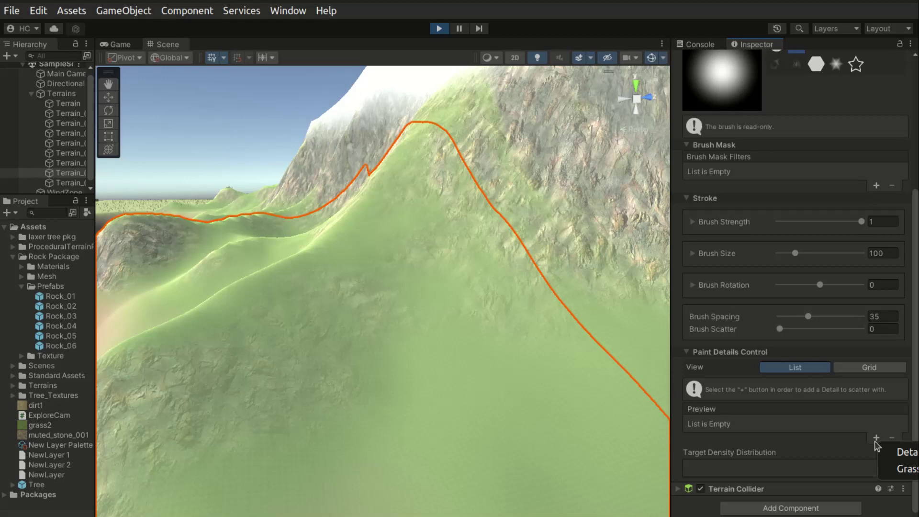
Step: Try Rock_02 as the detail mesh prefab, then close the dialog after its unsupported LOD Group error
{"action": "left_click", "coordinate": [902, 455]}
{"action": "left_click_drag", "start_coordinate": [496, 133], "coordinate": [484, 125]}
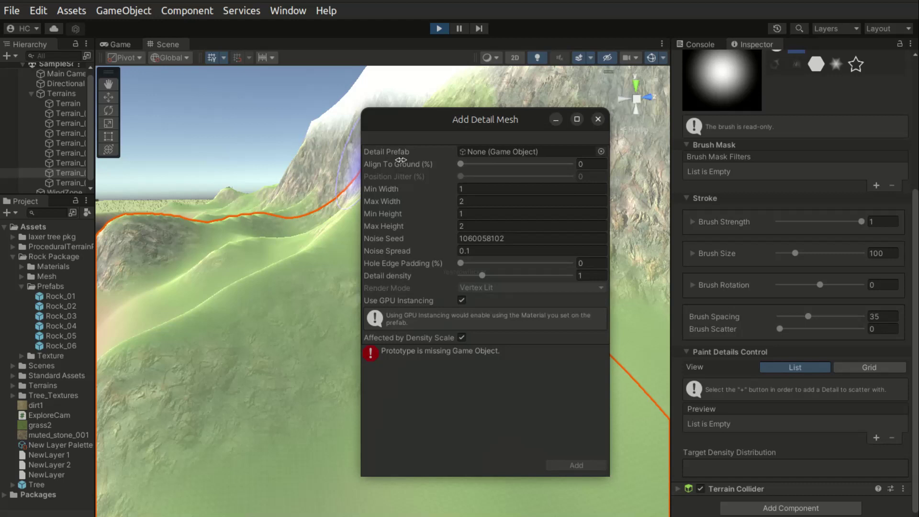
{"action": "left_click", "coordinate": [601, 151]}
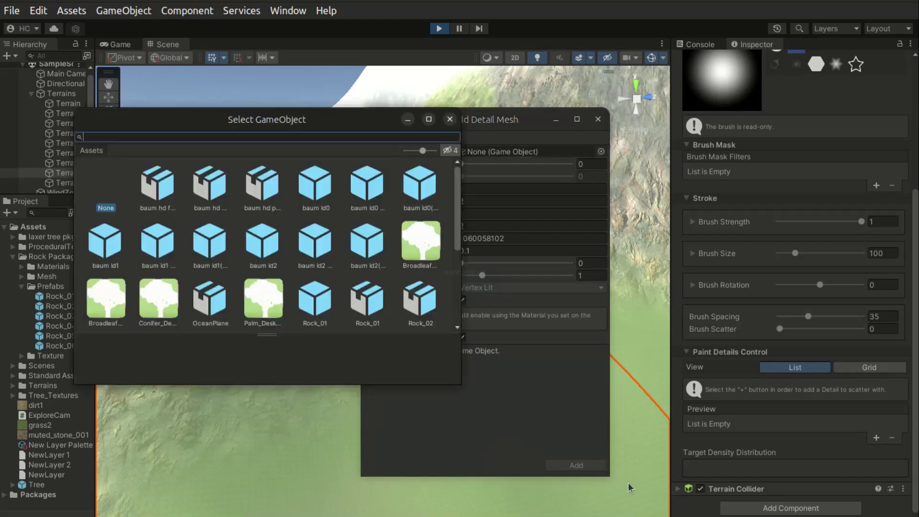
{"action": "left_click_drag", "start_coordinate": [306, 124], "coordinate": [434, 139]}
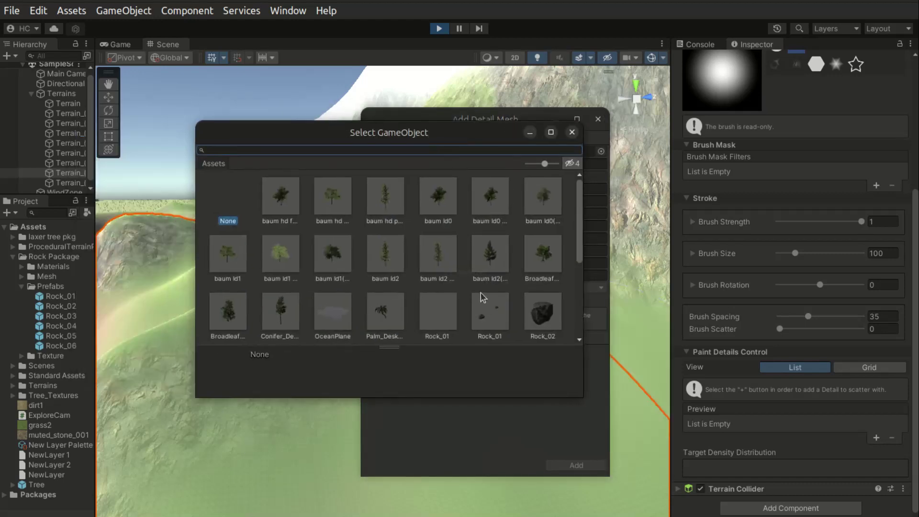
{"action": "scroll", "coordinate": [498, 249], "scroll_direction": "down", "scroll_amount": 3}
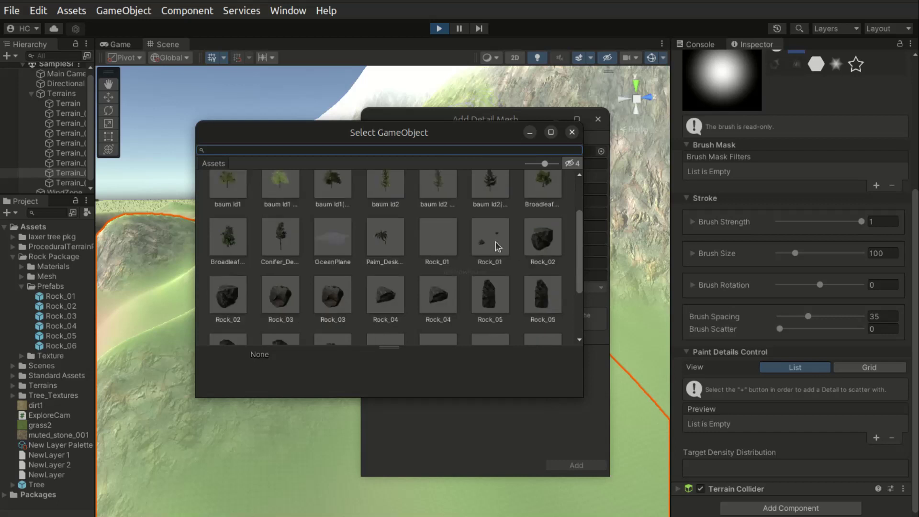
{"action": "scroll", "coordinate": [302, 287], "scroll_direction": "down", "scroll_amount": 2}
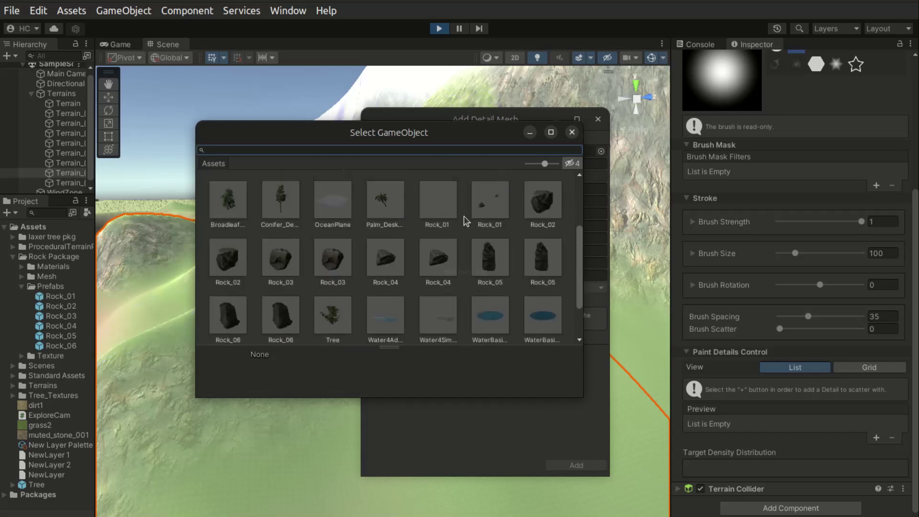
{"action": "double_click", "coordinate": [546, 201]}
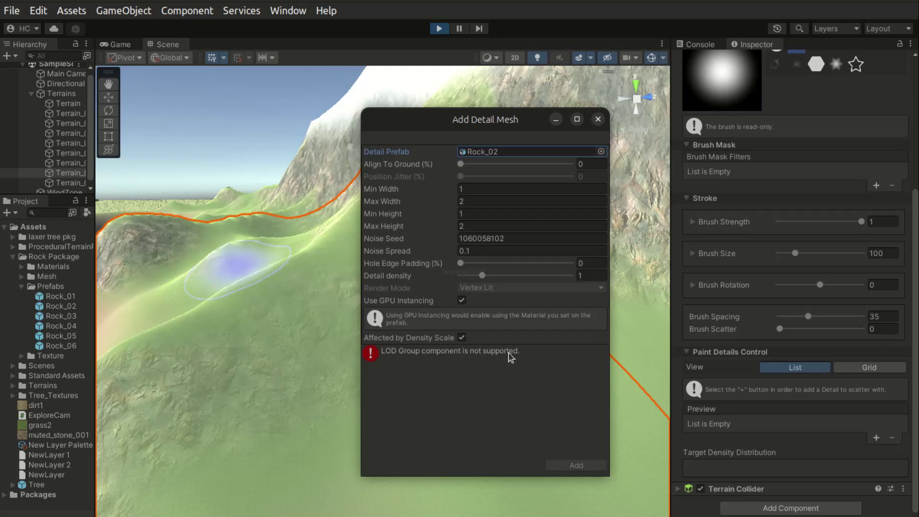
{"action": "left_click", "coordinate": [598, 119]}
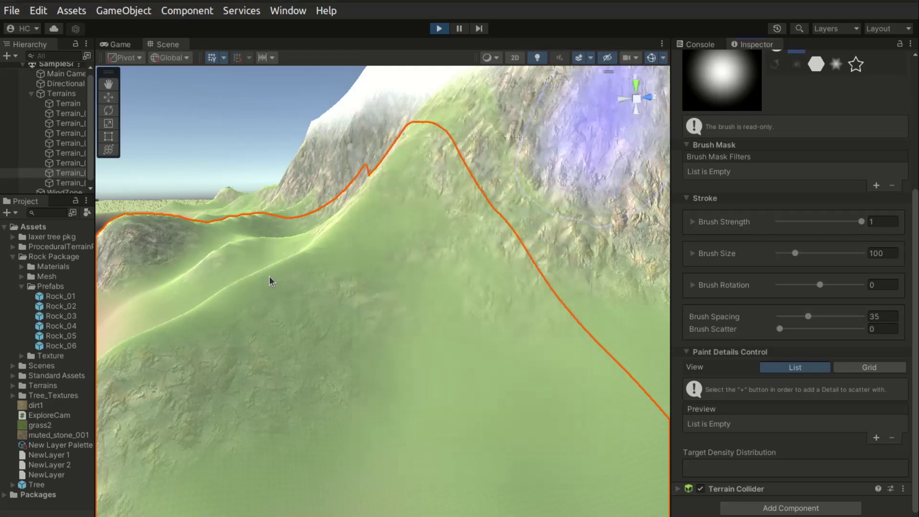
Step: Open the Rock_02 prefab and compare its LOD0, LOD1 and LOD2 child meshes
{"action": "double_click", "coordinate": [54, 305]}
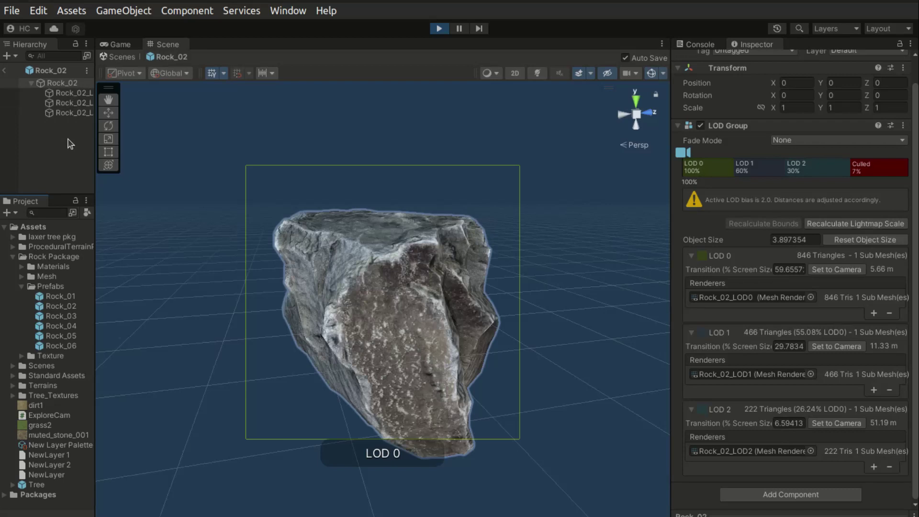
{"action": "left_click", "coordinate": [69, 104]}
{"action": "left_click", "coordinate": [67, 114]}
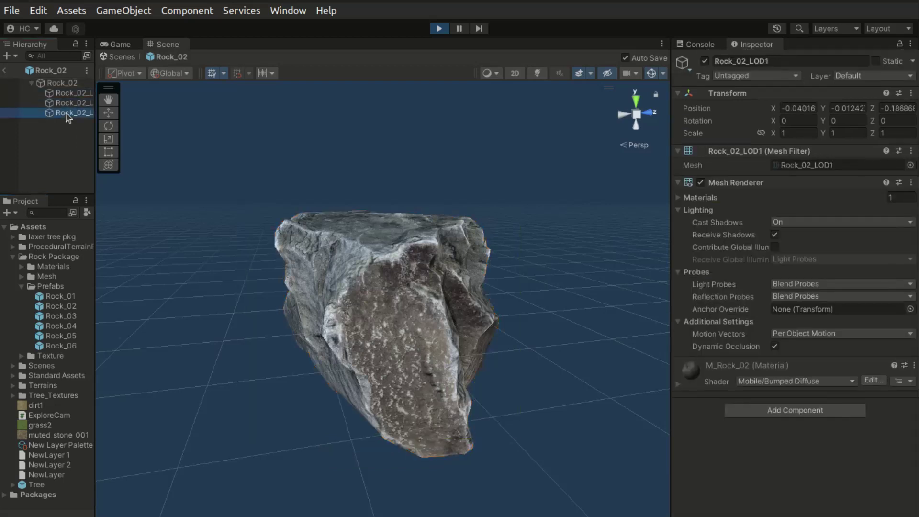
{"action": "left_click", "coordinate": [68, 94]}
{"action": "left_click", "coordinate": [67, 102]}
{"action": "left_click", "coordinate": [69, 114]}
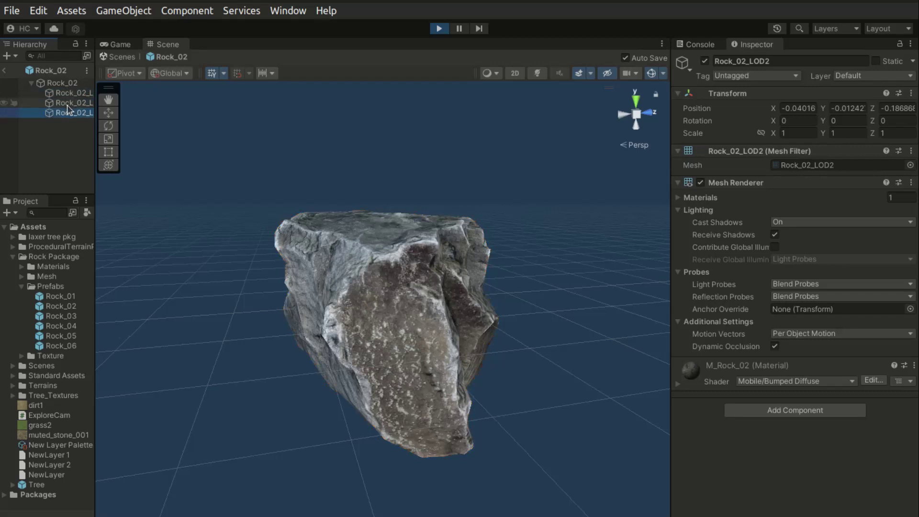
{"action": "left_click", "coordinate": [68, 151]}
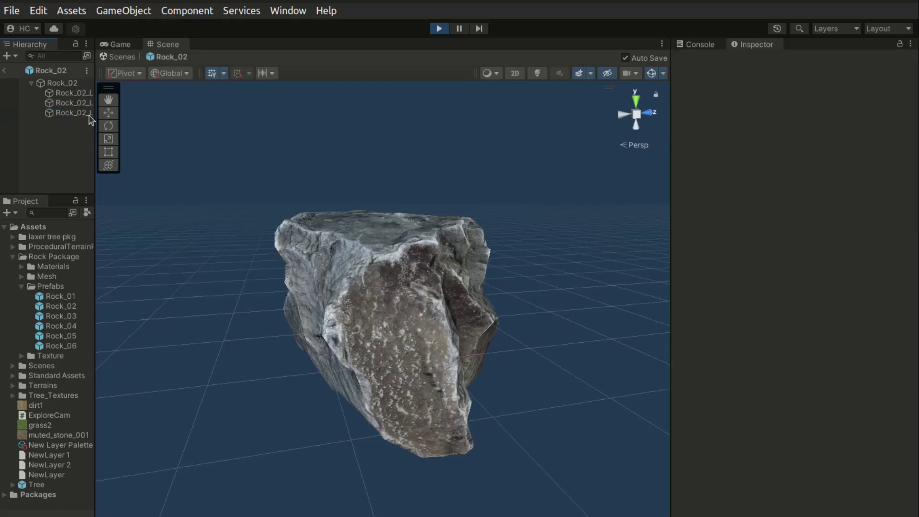
Step: Select the Rock_02 root and review its LOD Group in the Inspector
{"action": "double_click", "coordinate": [66, 84]}
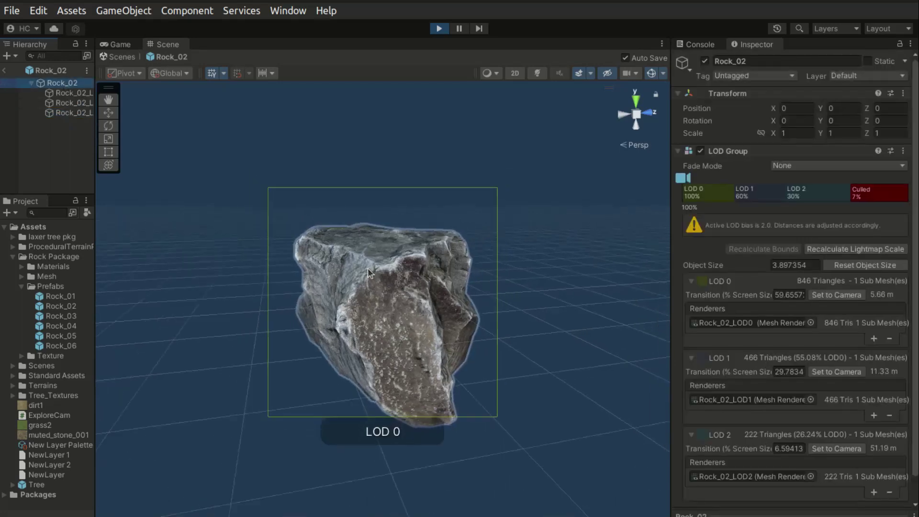
{"action": "scroll", "coordinate": [397, 284], "scroll_direction": "down", "scroll_amount": 4}
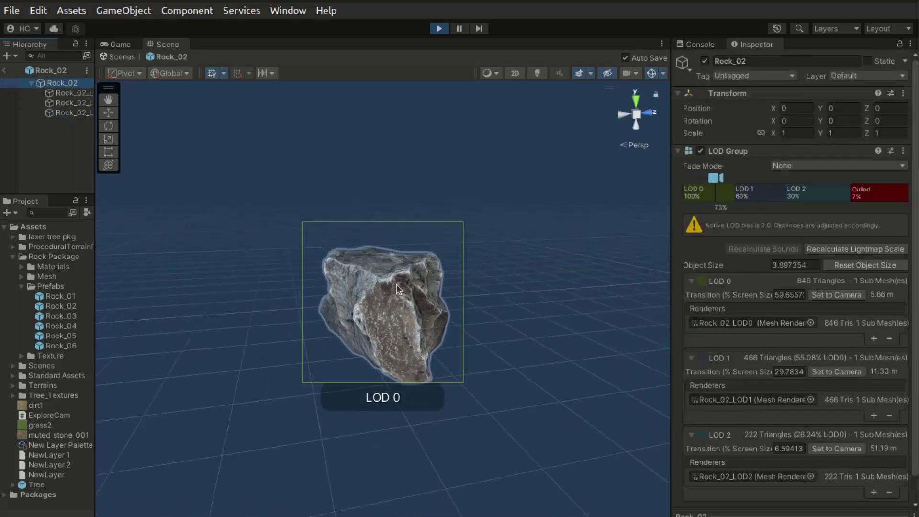
{"action": "scroll", "coordinate": [396, 287], "scroll_direction": "down", "scroll_amount": 5}
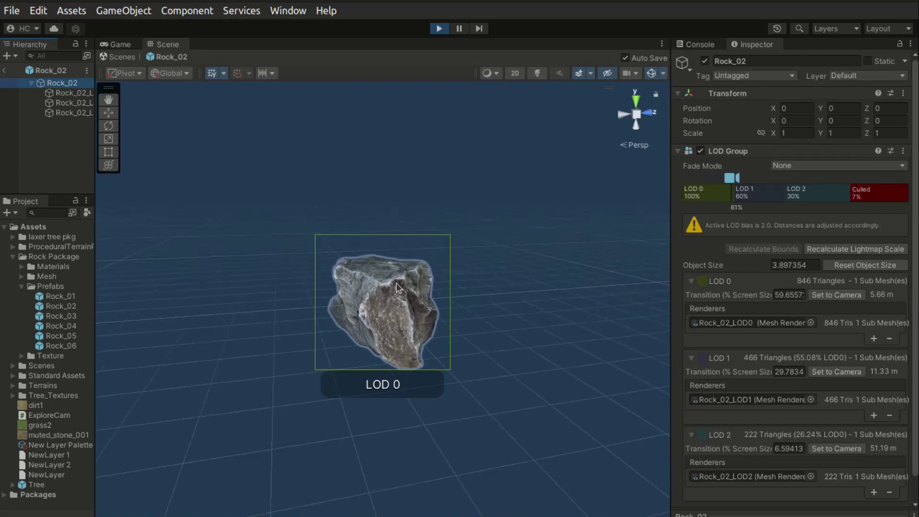
{"action": "scroll", "coordinate": [398, 287], "scroll_direction": "down", "scroll_amount": 5}
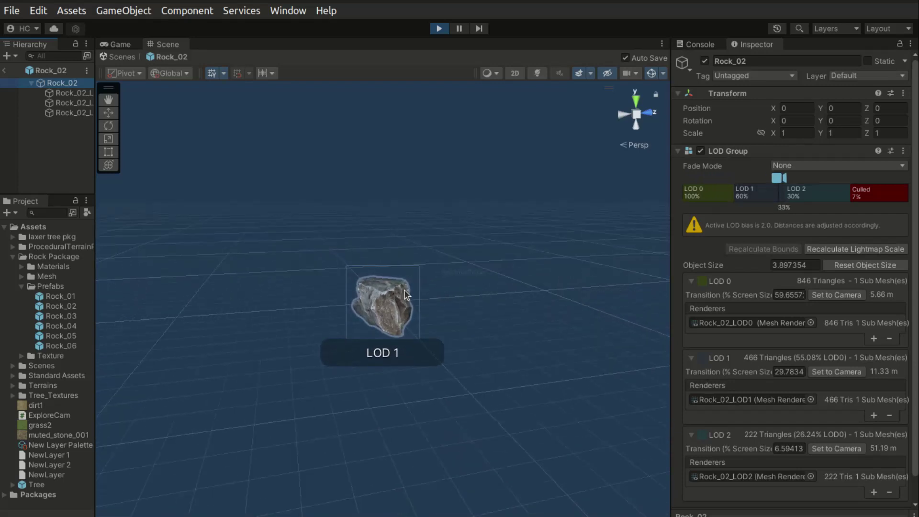
{"action": "scroll", "coordinate": [437, 295], "scroll_direction": "down", "scroll_amount": 4}
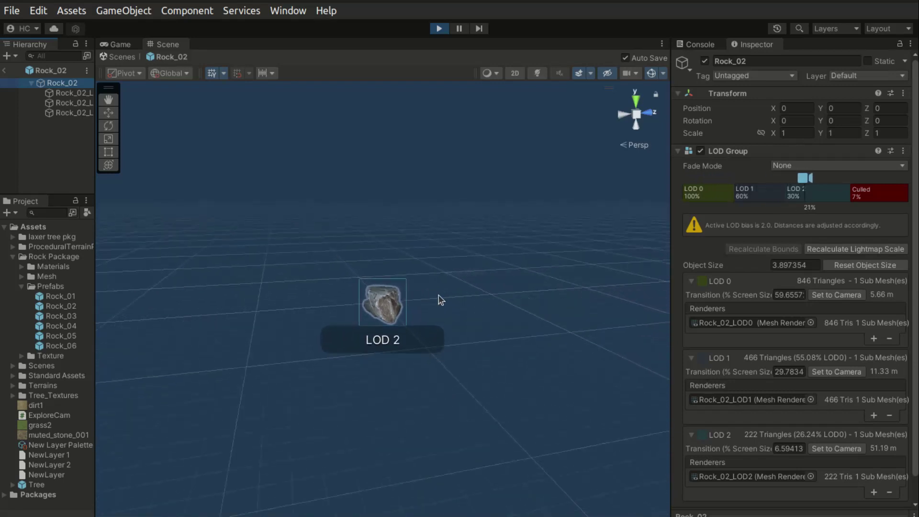
{"action": "scroll", "coordinate": [437, 292], "scroll_direction": "down", "scroll_amount": 4}
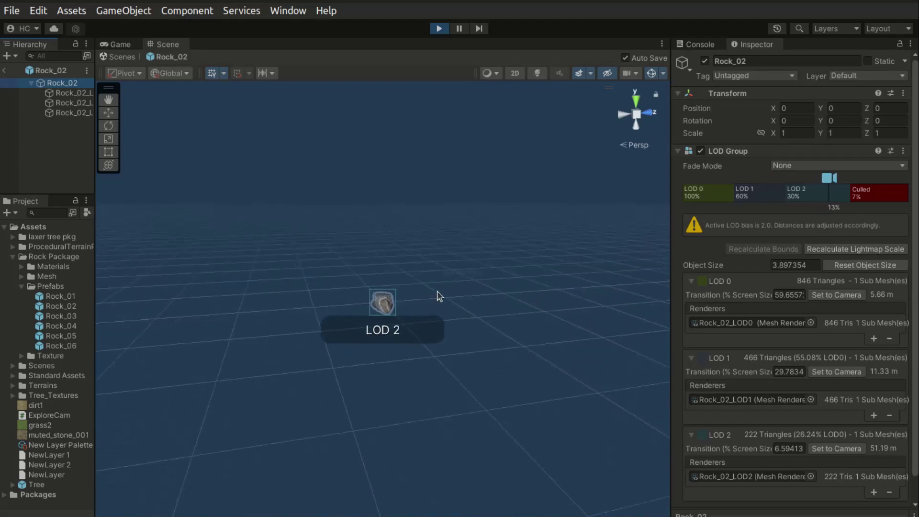
{"action": "scroll", "coordinate": [436, 295], "scroll_direction": "down", "scroll_amount": 3}
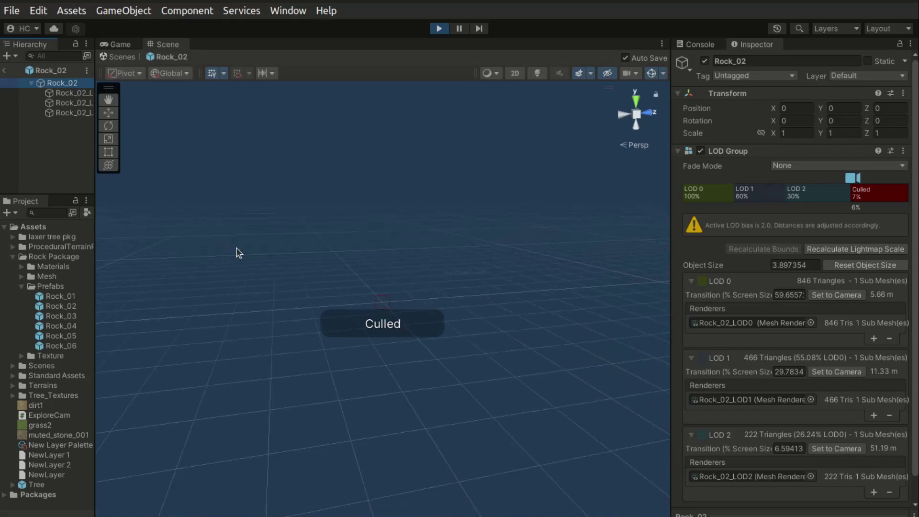
{"action": "scroll", "coordinate": [394, 305], "scroll_direction": "up", "scroll_amount": 2}
{"action": "scroll", "coordinate": [396, 306], "scroll_direction": "up", "scroll_amount": 3}
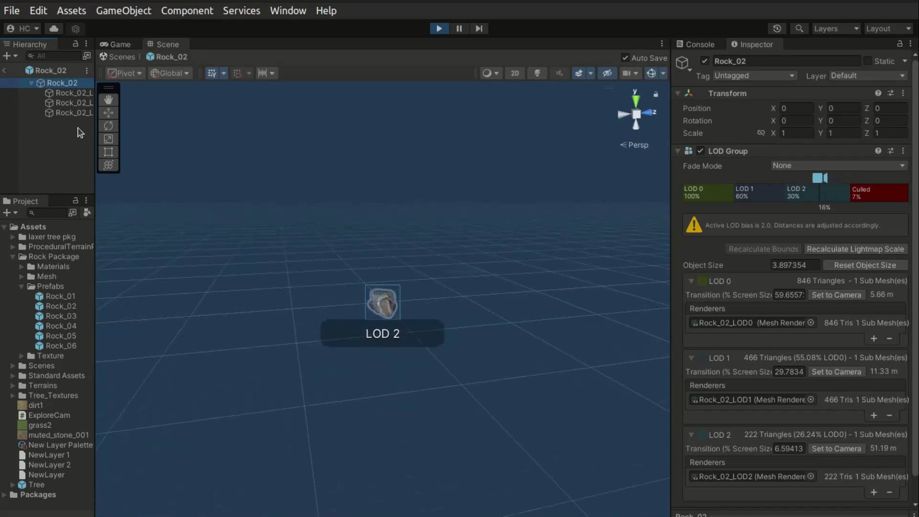
Step: Reselect Rock_02_LOD0 and drag it into the Rock Package Prefabs folder as a new prefab
{"action": "left_click", "coordinate": [79, 93]}
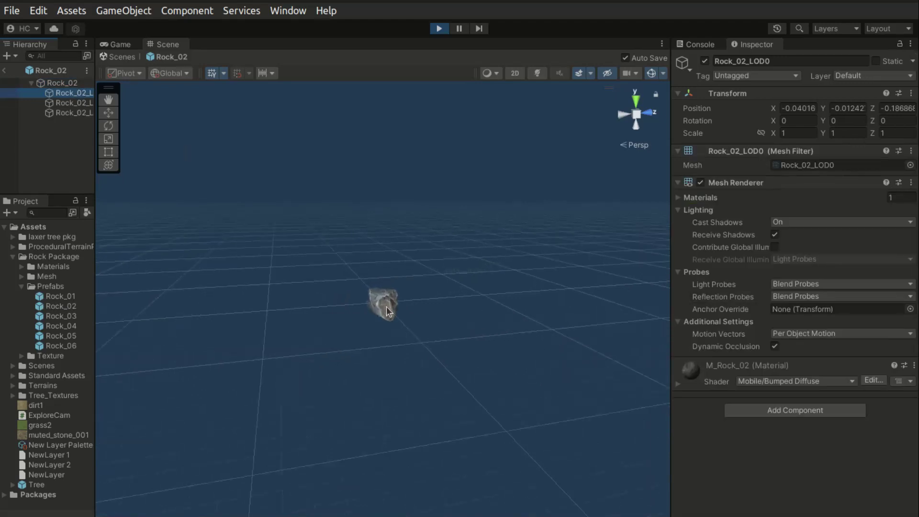
{"action": "scroll", "coordinate": [386, 310], "scroll_direction": "up", "scroll_amount": 3}
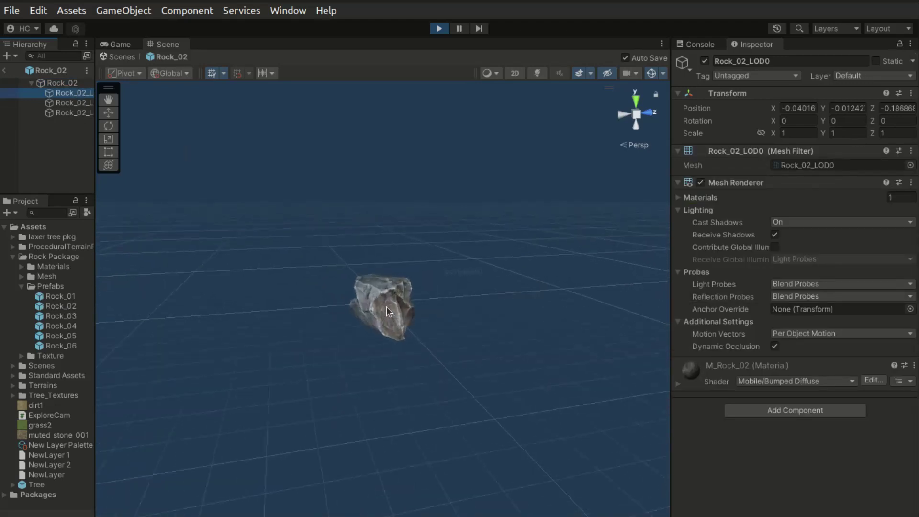
{"action": "left_click", "coordinate": [85, 113]}
{"action": "left_click", "coordinate": [81, 93]}
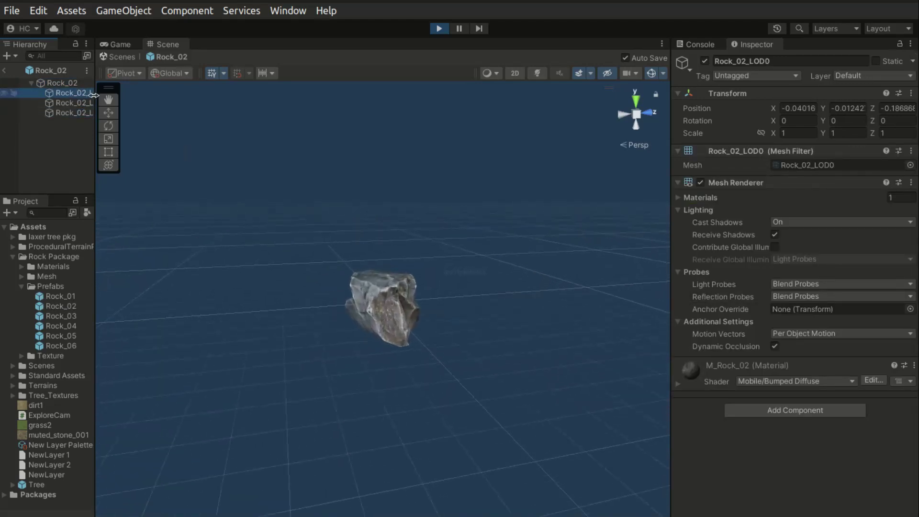
{"action": "left_click_drag", "start_coordinate": [95, 98], "coordinate": [48, 286]}
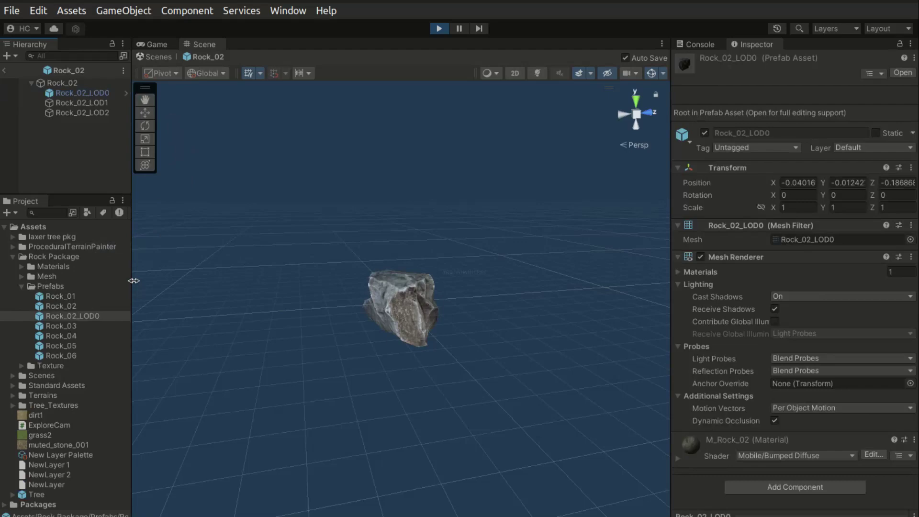
Step: Leave Prefab Mode, then open the new Rock_02_LOD0 prefab and select its rock mesh
{"action": "left_click", "coordinate": [4, 70]}
{"action": "left_click", "coordinate": [91, 317]}
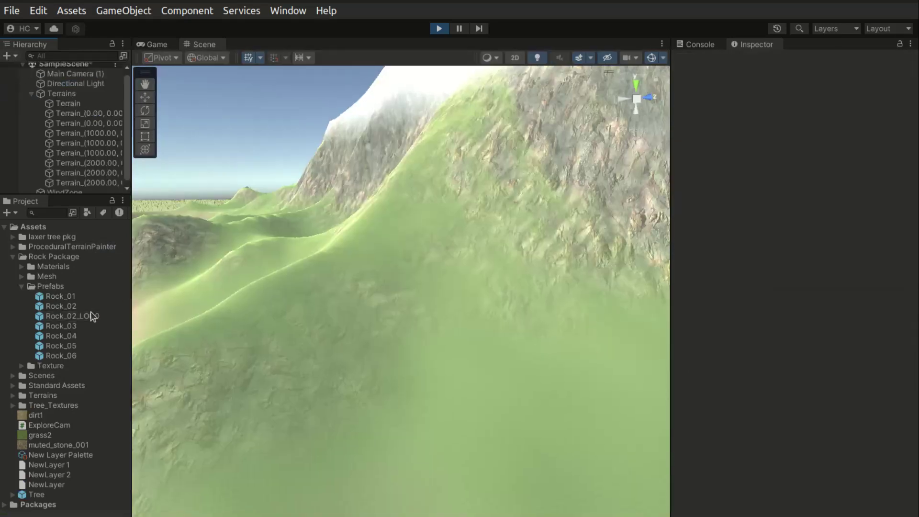
{"action": "double_click", "coordinate": [91, 317]}
{"action": "left_click", "coordinate": [67, 83]}
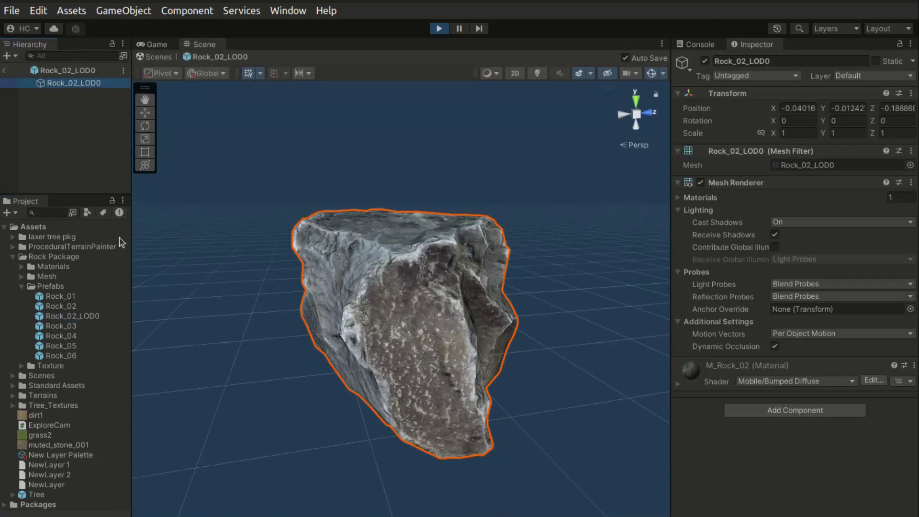
Step: Back on the terrain, start a new detail mesh using Rock_02_LOD0 with width and height 1 to 2
{"action": "left_click", "coordinate": [8, 70]}
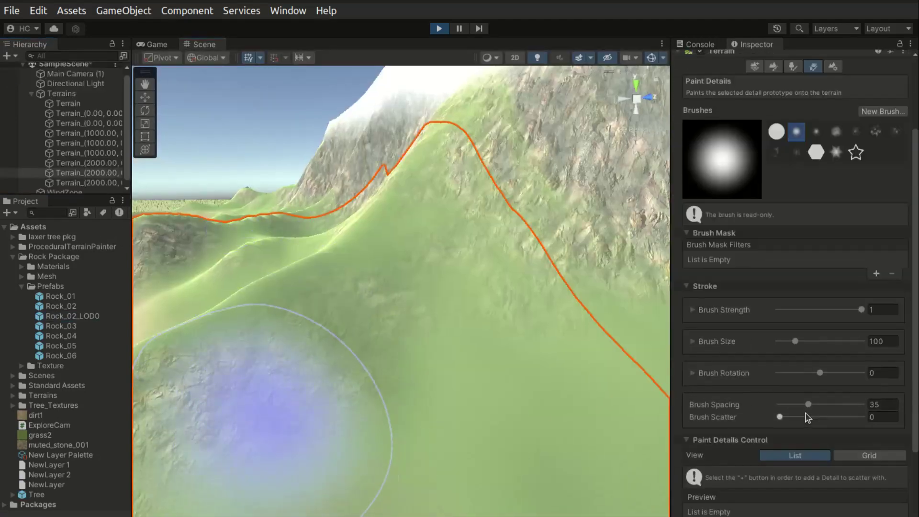
{"action": "scroll", "coordinate": [808, 417], "scroll_direction": "down", "scroll_amount": 3}
{"action": "left_click", "coordinate": [876, 437]}
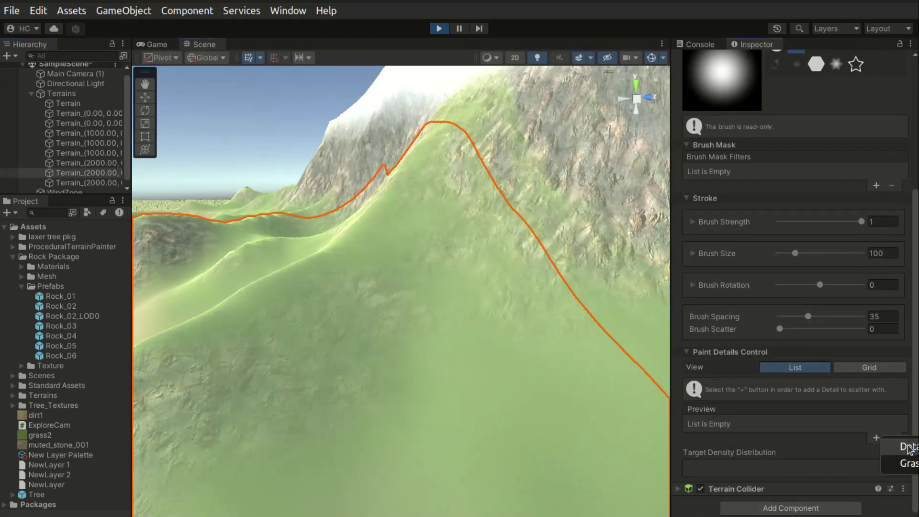
{"action": "left_click", "coordinate": [908, 447]}
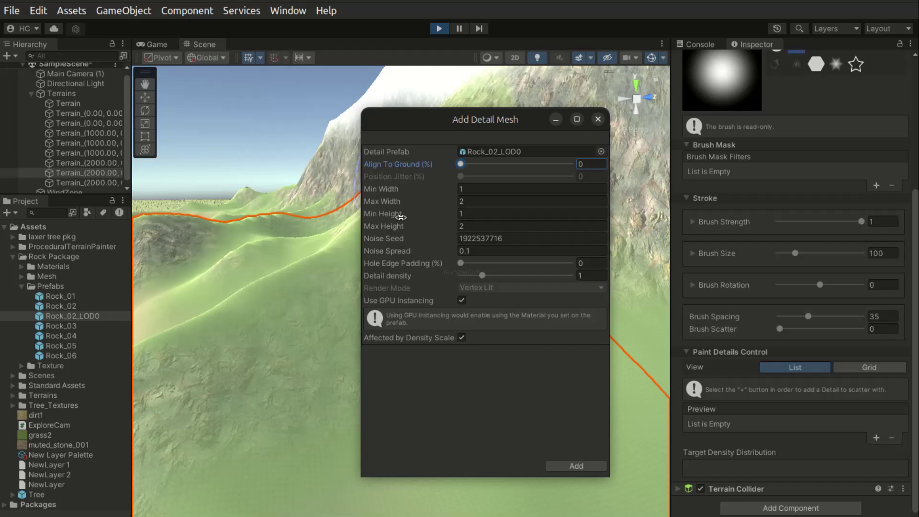
{"action": "left_click", "coordinate": [445, 189]}
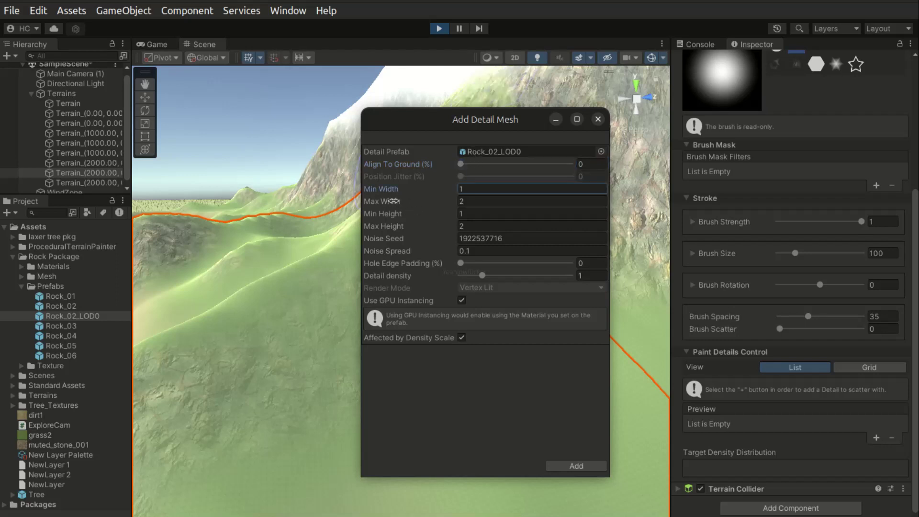
{"action": "left_click", "coordinate": [392, 238]}
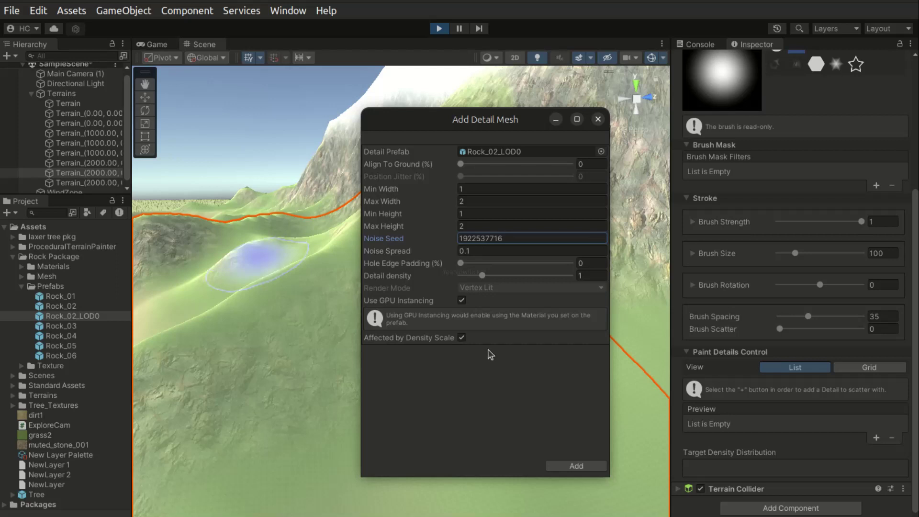
Step: Add Rock_02_LOD0 as a terrain detail and check its target density of 100
{"action": "left_click", "coordinate": [577, 467]}
{"action": "middle_click_drag", "start_coordinate": [580, 445], "coordinate": [561, 364]}
{"action": "scroll", "coordinate": [766, 404], "scroll_direction": "down", "scroll_amount": 2}
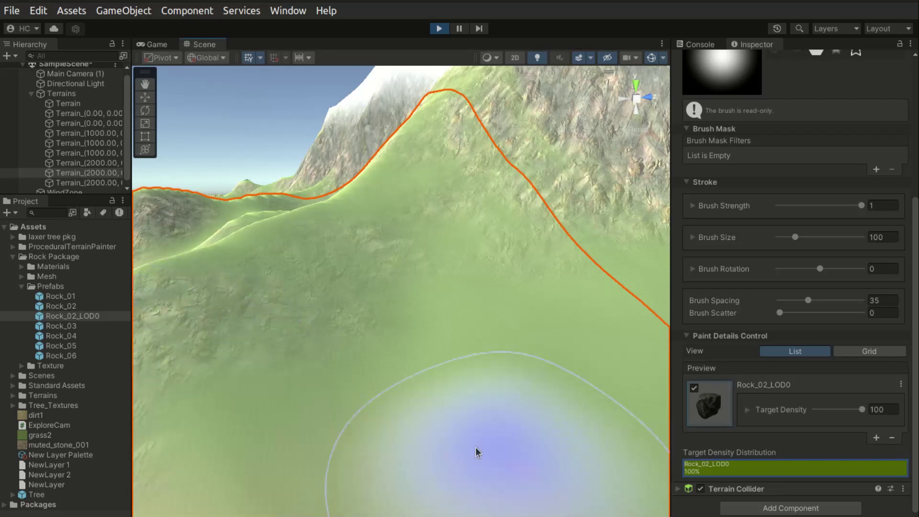
{"action": "mouse_move", "coordinate": [476, 451]}
{"action": "middle_mouse_down"}
{"action": "mouse_move", "coordinate": [450, 365]}
{"action": "mouse_move", "coordinate": [469, 346]}
{"action": "middle_mouse_up"}
{"action": "scroll", "coordinate": [376, 348], "scroll_direction": "up", "scroll_amount": 2}
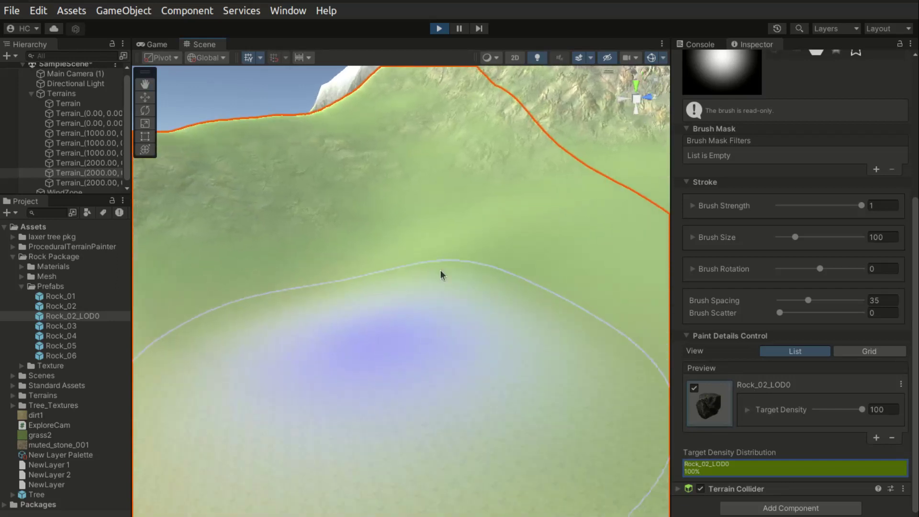
{"action": "left_click", "coordinate": [877, 409]}
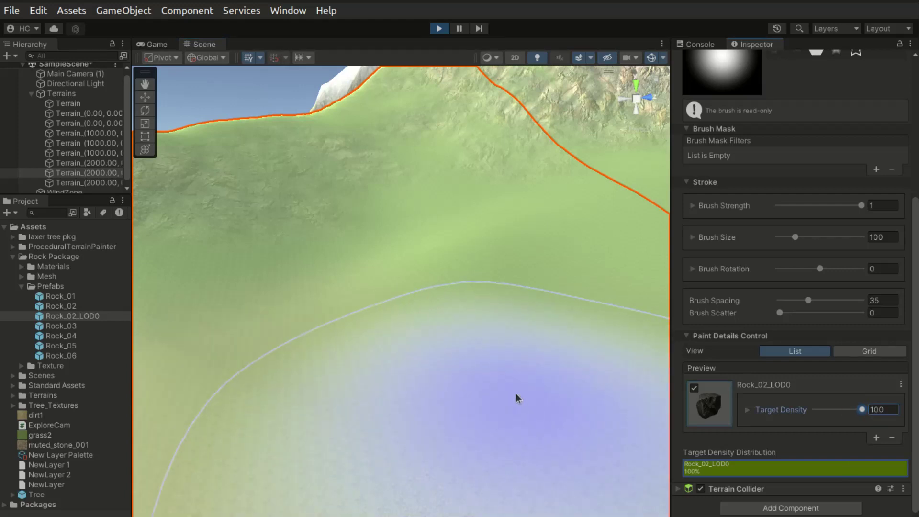
Step: Paint a cluster of rocks onto the terrain and pan across the rock field
{"action": "scroll", "coordinate": [515, 392], "scroll_direction": "up", "scroll_amount": 1}
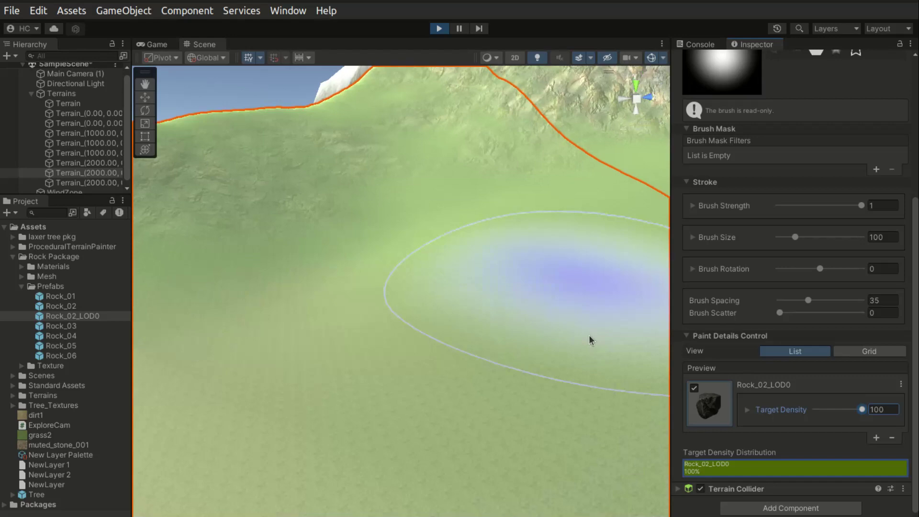
{"action": "left_click", "coordinate": [430, 328]}
{"action": "scroll", "coordinate": [458, 335], "scroll_direction": "up", "scroll_amount": 10}
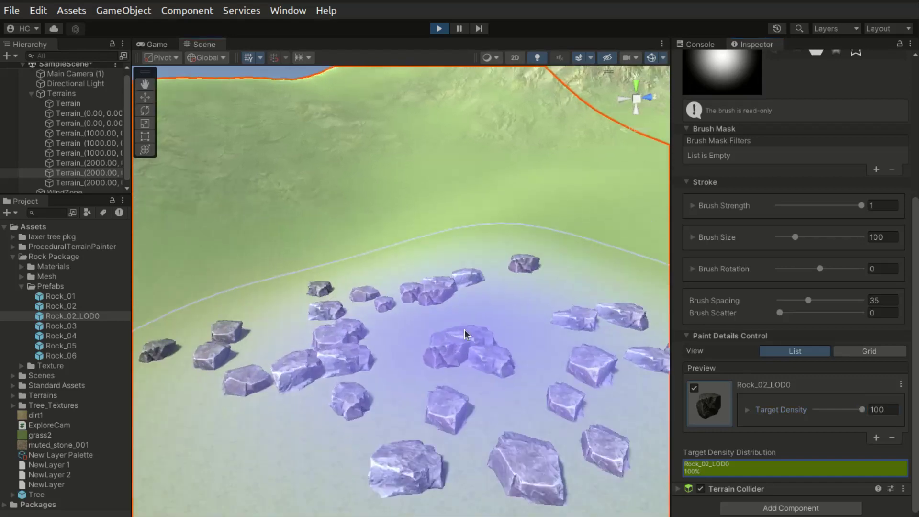
{"action": "scroll", "coordinate": [474, 191], "scroll_direction": "up", "scroll_amount": 3}
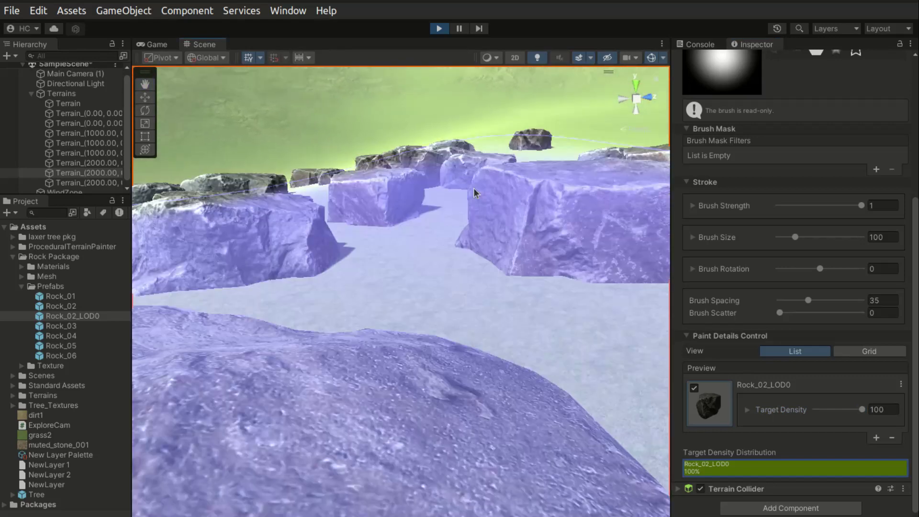
{"action": "scroll", "coordinate": [474, 190], "scroll_direction": "down", "scroll_amount": 8}
{"action": "mouse_move", "coordinate": [474, 189]}
{"action": "middle_mouse_down"}
{"action": "mouse_move", "coordinate": [340, 187]}
{"action": "mouse_move", "coordinate": [424, 186]}
{"action": "middle_mouse_up"}
{"action": "scroll", "coordinate": [425, 187], "scroll_direction": "down", "scroll_amount": 6}
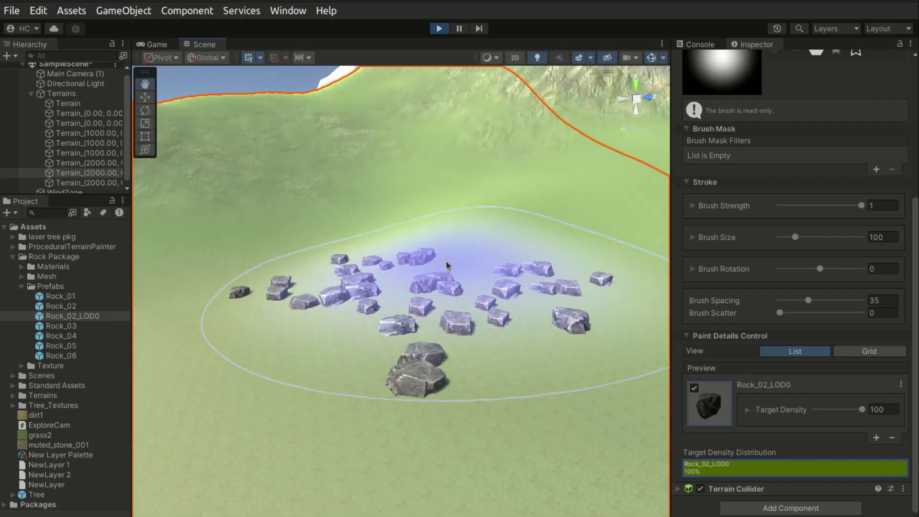
{"action": "scroll", "coordinate": [448, 266], "scroll_direction": "down", "scroll_amount": 5}
{"action": "scroll", "coordinate": [429, 374], "scroll_direction": "up", "scroll_amount": 10}
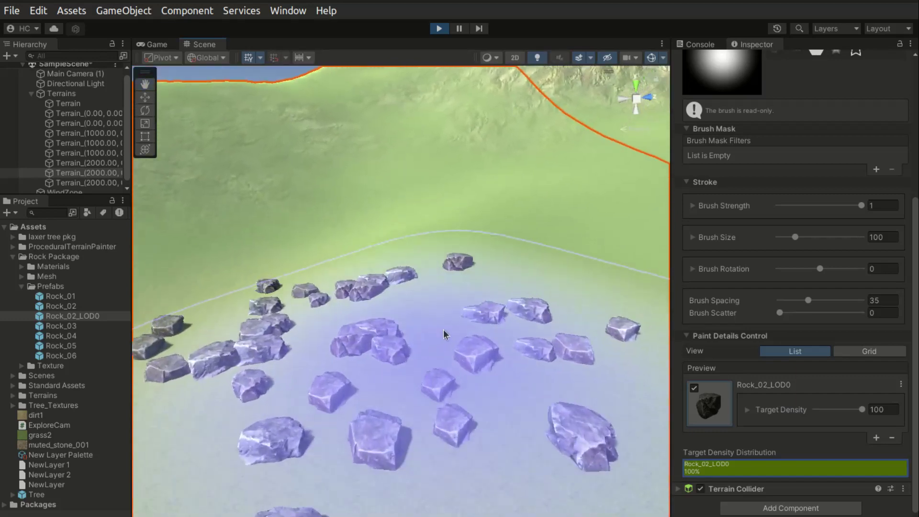
{"action": "middle_click_drag", "start_coordinate": [461, 286], "coordinate": [484, 221]}
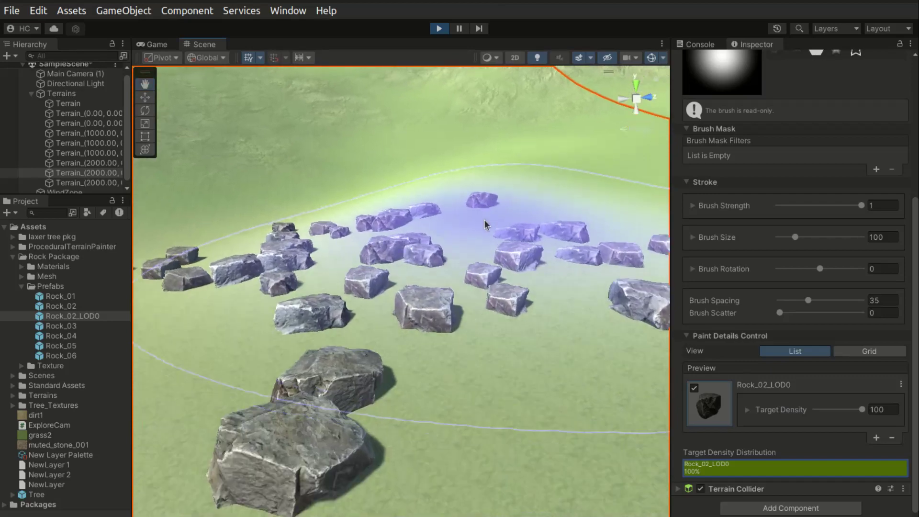
{"action": "scroll", "coordinate": [485, 225], "scroll_direction": "up", "scroll_amount": 4}
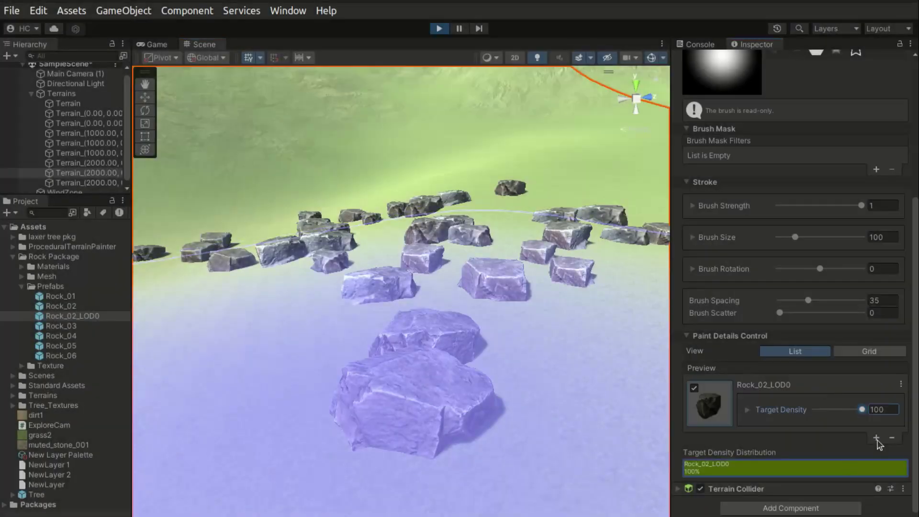
Step: Add a grass detail using the GrassFrond01AlbedoAlpha texture
{"action": "left_click", "coordinate": [876, 438]}
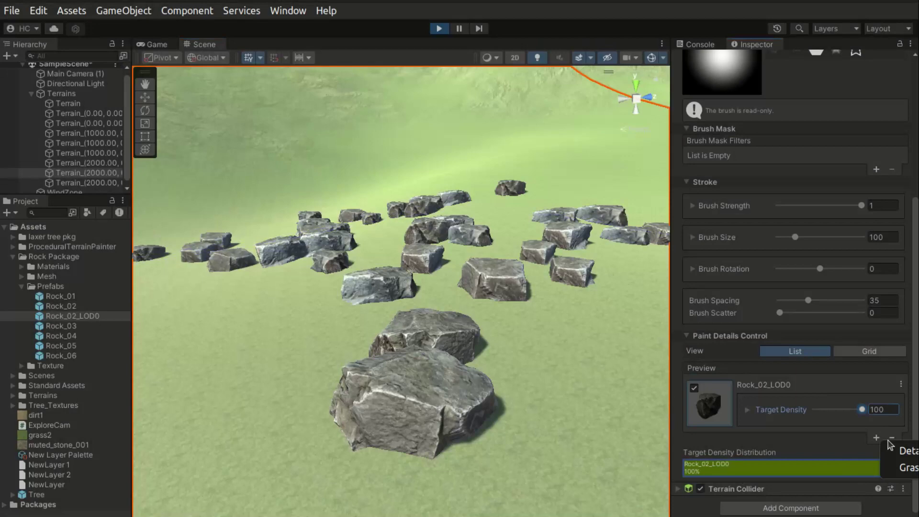
{"action": "left_click", "coordinate": [896, 468]}
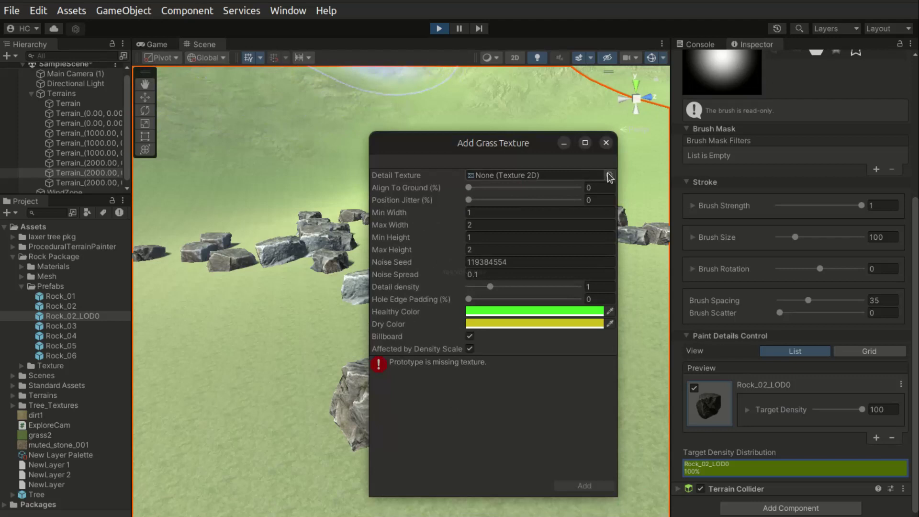
{"action": "left_click", "coordinate": [609, 175]}
{"action": "scroll", "coordinate": [331, 271], "scroll_direction": "down", "scroll_amount": 3}
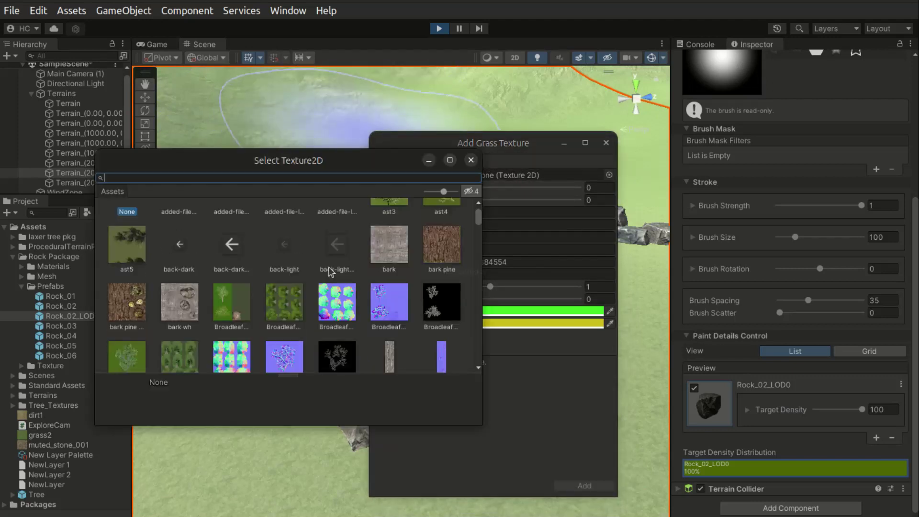
{"action": "scroll", "coordinate": [335, 278], "scroll_direction": "down", "scroll_amount": 3}
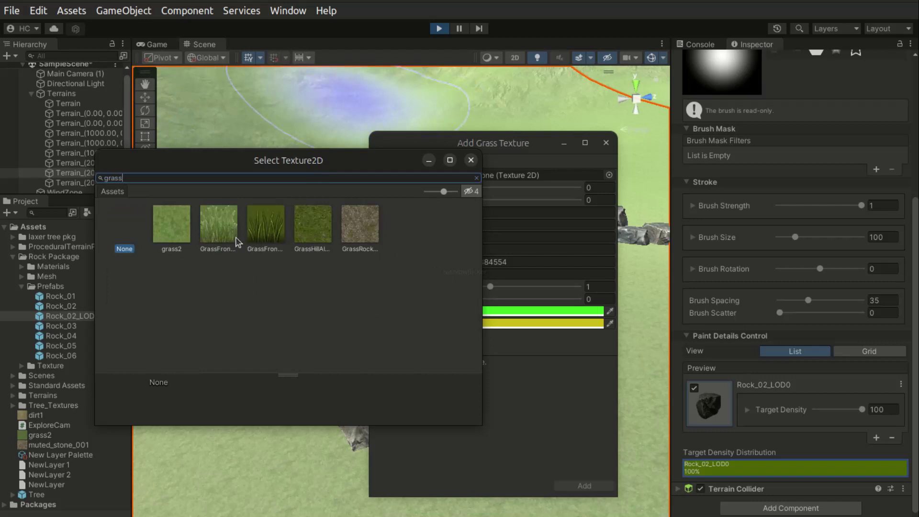
{"action": "left_click", "coordinate": [209, 235]}
{"action": "double_click", "coordinate": [213, 222]}
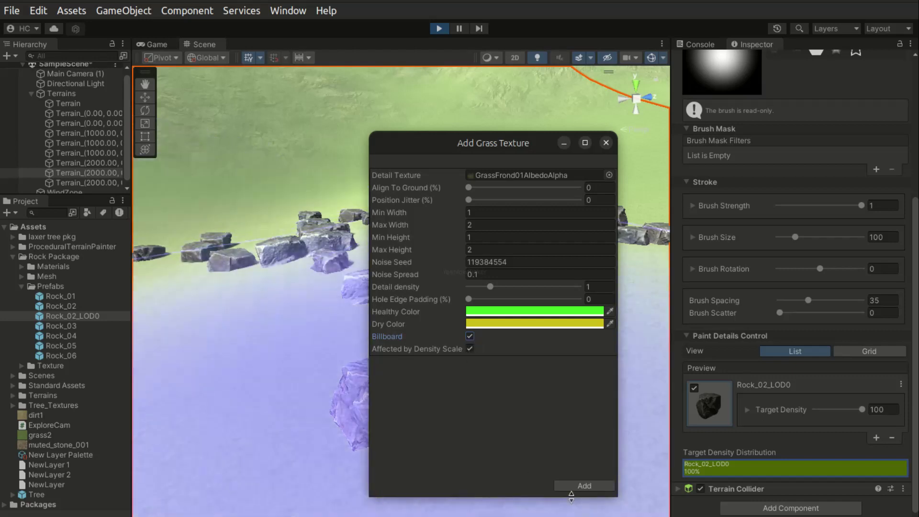
{"action": "left_click", "coordinate": [584, 486]}
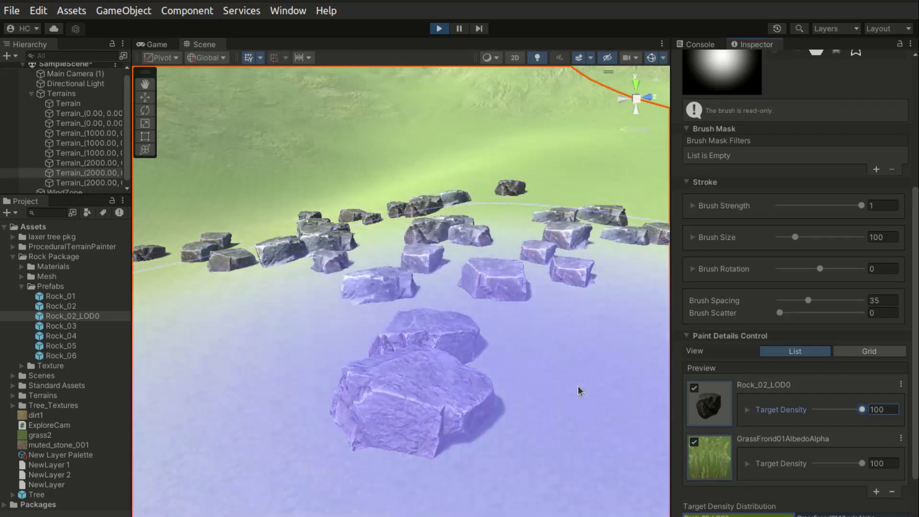
Step: Enable the grass detail and brush grass clumps across the terrain slope
{"action": "left_click", "coordinate": [710, 461]}
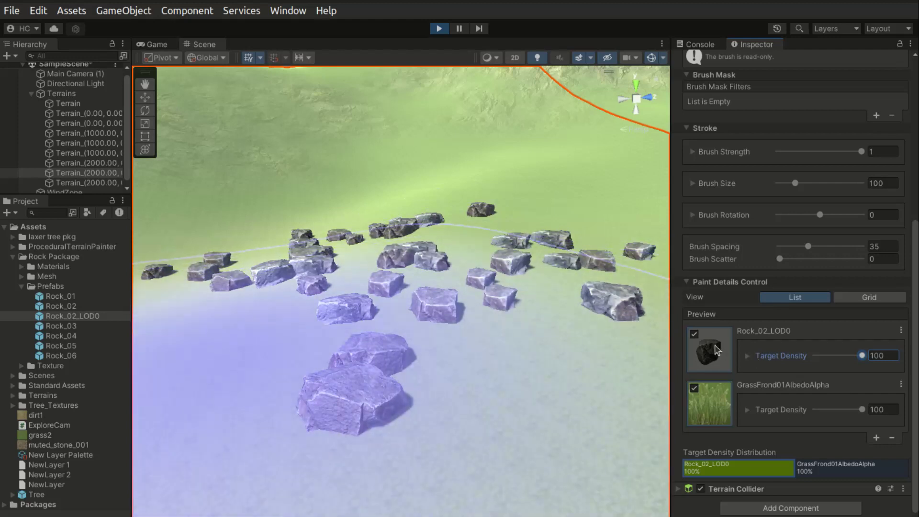
{"action": "middle_click_drag", "start_coordinate": [385, 384], "coordinate": [530, 368]}
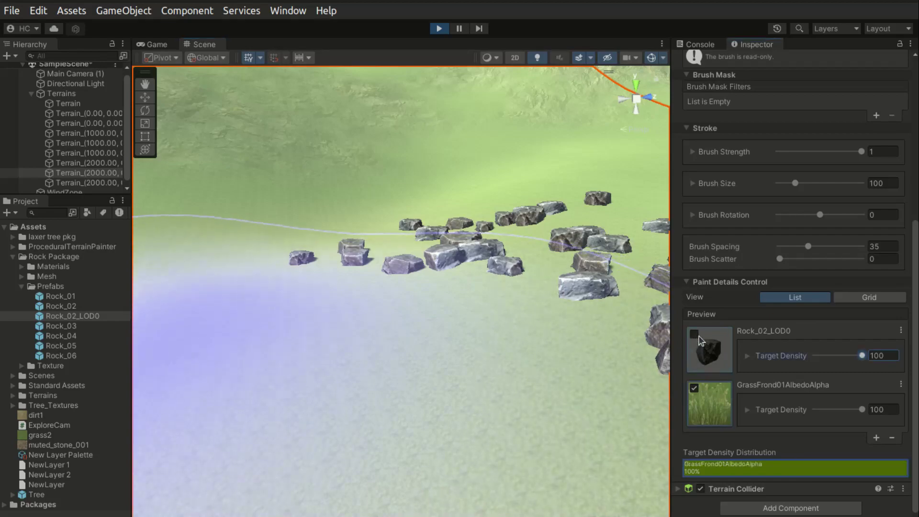
{"action": "left_click_drag", "start_coordinate": [351, 402], "coordinate": [521, 299]}
{"action": "middle_click_drag", "start_coordinate": [521, 299], "coordinate": [550, 262]}
{"action": "scroll", "coordinate": [462, 339], "scroll_direction": "up", "scroll_amount": 5}
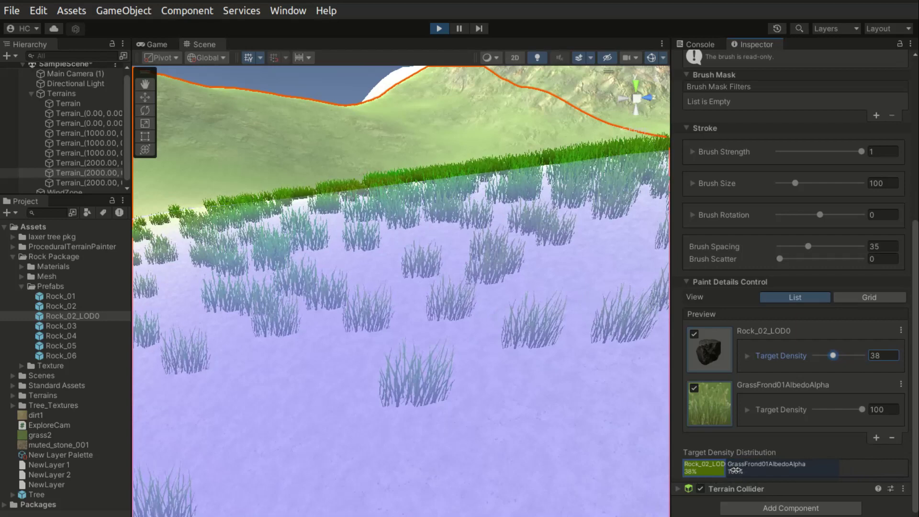
Step: Adjust the rock detail's target density, settling on 14
{"action": "left_click_drag", "start_coordinate": [737, 470], "coordinate": [763, 470]}
{"action": "right_click_drag", "start_coordinate": [486, 349], "coordinate": [334, 315]}
{"action": "middle_click_drag", "start_coordinate": [334, 315], "coordinate": [357, 416]}
{"action": "right_click_drag", "start_coordinate": [357, 417], "coordinate": [479, 330]}
{"action": "middle_click_drag", "start_coordinate": [478, 331], "coordinate": [553, 320]}
{"action": "right_click_drag", "start_coordinate": [553, 320], "coordinate": [713, 328]}
{"action": "middle_click_drag", "start_coordinate": [459, 289], "coordinate": [649, 281]}
{"action": "left_click_drag", "start_coordinate": [732, 475], "coordinate": [709, 465]}
{"action": "left_click_drag", "start_coordinate": [308, 375], "coordinate": [254, 335]}
Step: Paint grass across the foreground terrain and look over the grass field
{"action": "middle_click_drag", "start_coordinate": [450, 220], "coordinate": [572, 185]}
{"action": "middle_click_drag", "start_coordinate": [434, 210], "coordinate": [455, 205]}
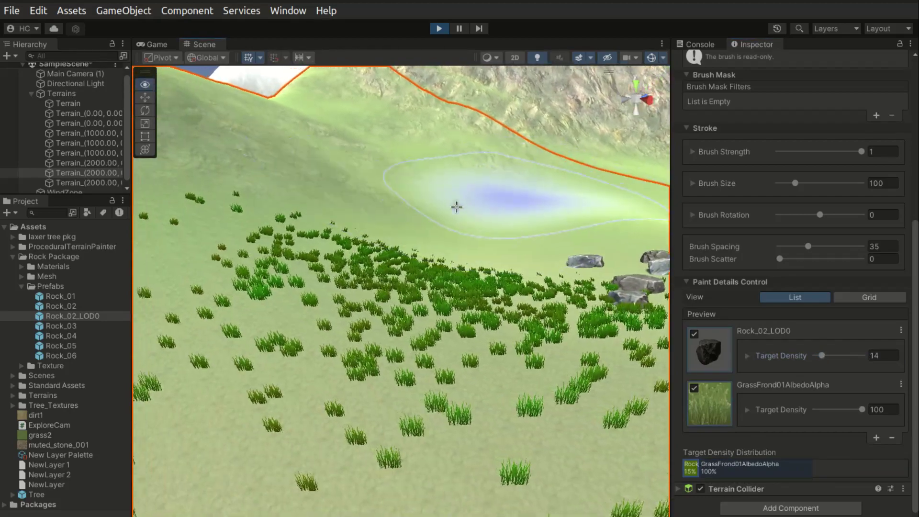
{"action": "right_click_drag", "start_coordinate": [455, 206], "coordinate": [311, 230]}
{"action": "middle_click_drag", "start_coordinate": [543, 223], "coordinate": [277, 224]}
{"action": "middle_click_drag", "start_coordinate": [588, 206], "coordinate": [319, 267]}
{"action": "right_click_drag", "start_coordinate": [318, 266], "coordinate": [418, 323]}
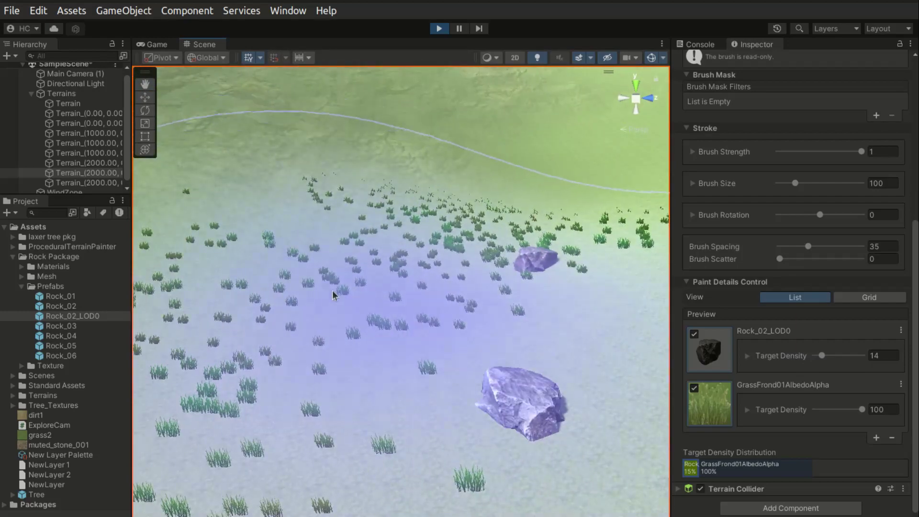
Step: Erase the painted rocks and nearby grass from part of the slope
{"action": "middle_click_drag", "start_coordinate": [448, 271], "coordinate": [587, 275]}
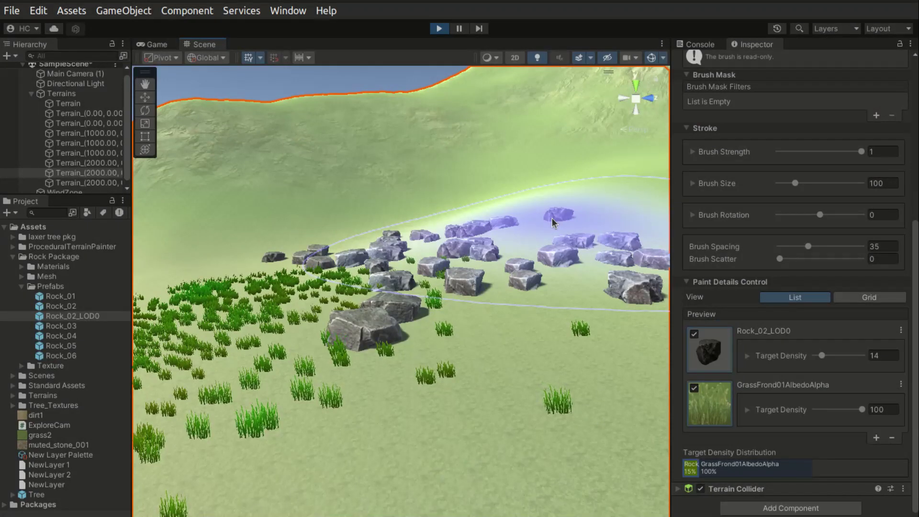
{"action": "left_click_drag", "start_coordinate": [367, 390], "coordinate": [317, 312], "text": "shift"}
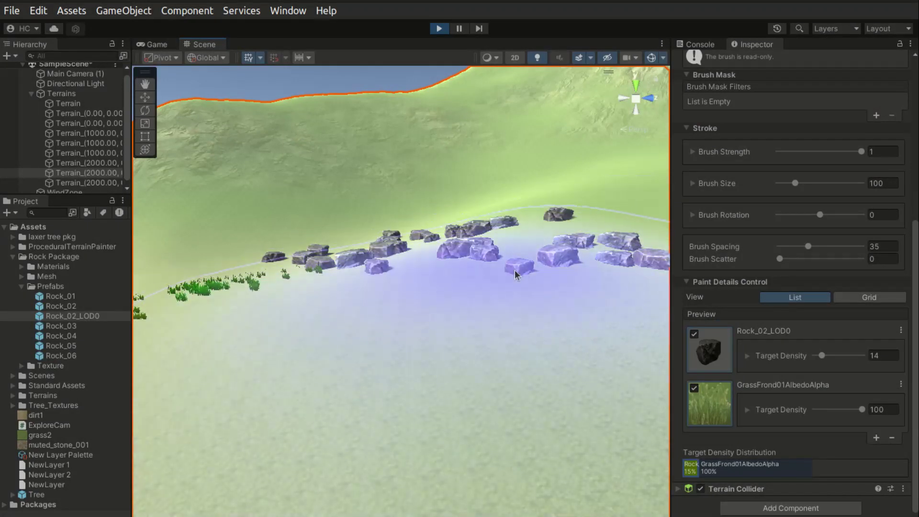
{"action": "mouse_move", "coordinate": [515, 274]}
{"action": "left_mouse_down", "text": "shift"}
{"action": "mouse_move", "coordinate": [472, 235]}
{"action": "mouse_move", "coordinate": [222, 291]}
{"action": "left_mouse_up", "text": "shift"}
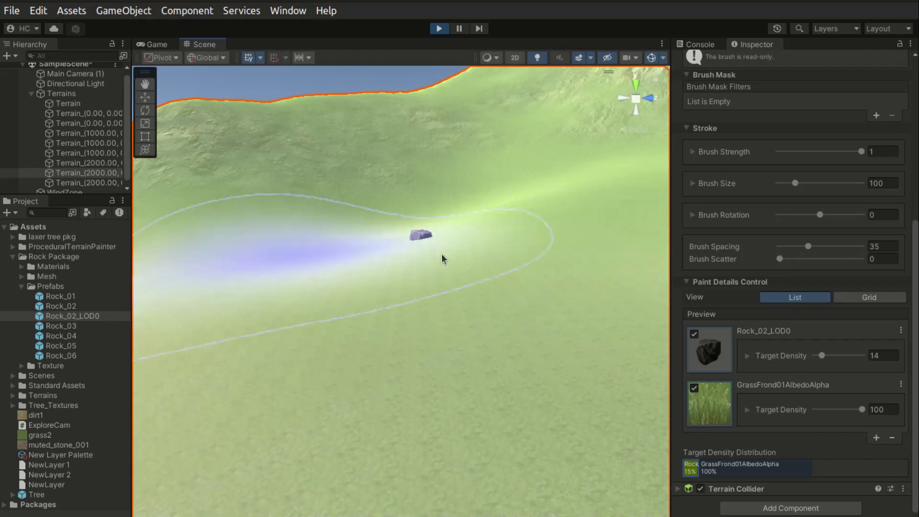
{"action": "mouse_move", "coordinate": [441, 259]}
{"action": "left_mouse_down", "text": "shift"}
{"action": "mouse_move", "coordinate": [418, 236]}
{"action": "mouse_move", "coordinate": [191, 373]}
{"action": "mouse_move", "coordinate": [314, 268]}
{"action": "mouse_move", "coordinate": [408, 236]}
{"action": "left_mouse_up", "text": "shift"}
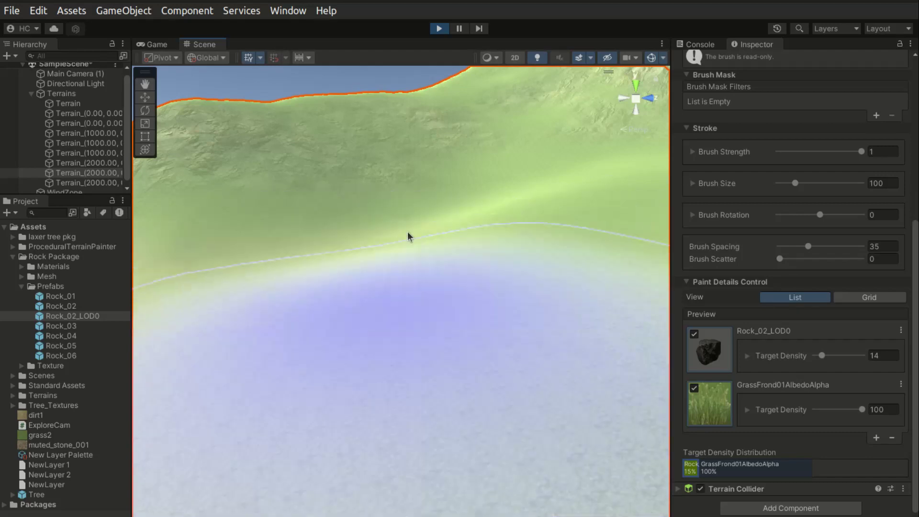
Step: Show Terrain Settings with detail distance 80, density scale 1, resolution 1024 and grass wind options
{"action": "scroll", "coordinate": [390, 226], "scroll_direction": "down", "scroll_amount": 3}
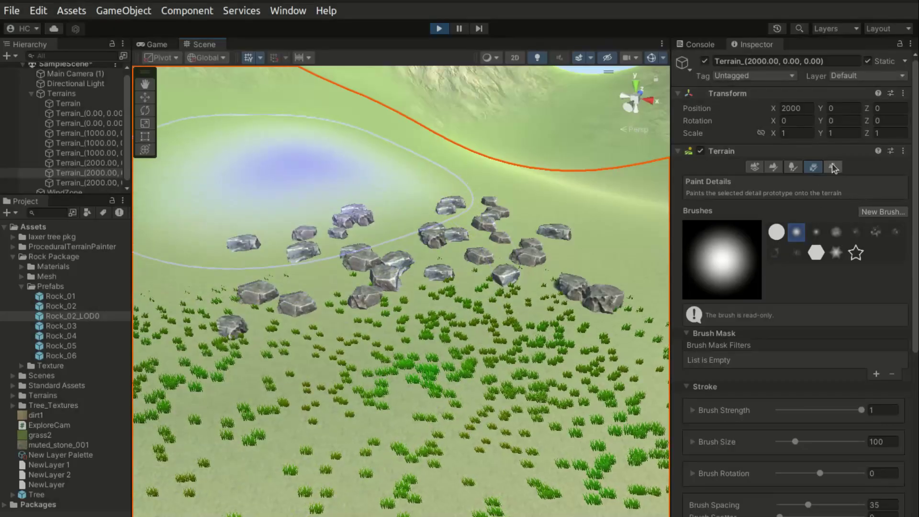
{"action": "left_click", "coordinate": [833, 167]}
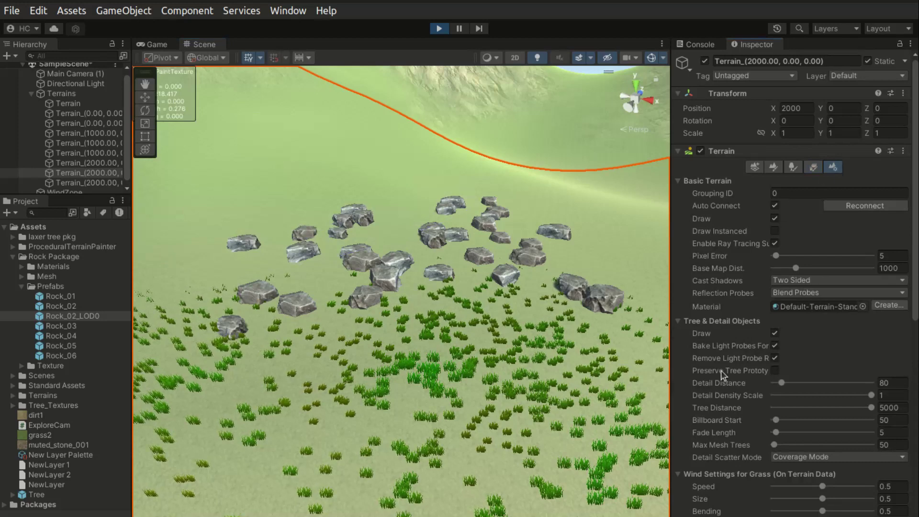
{"action": "scroll", "coordinate": [721, 369], "scroll_direction": "down", "scroll_amount": 5}
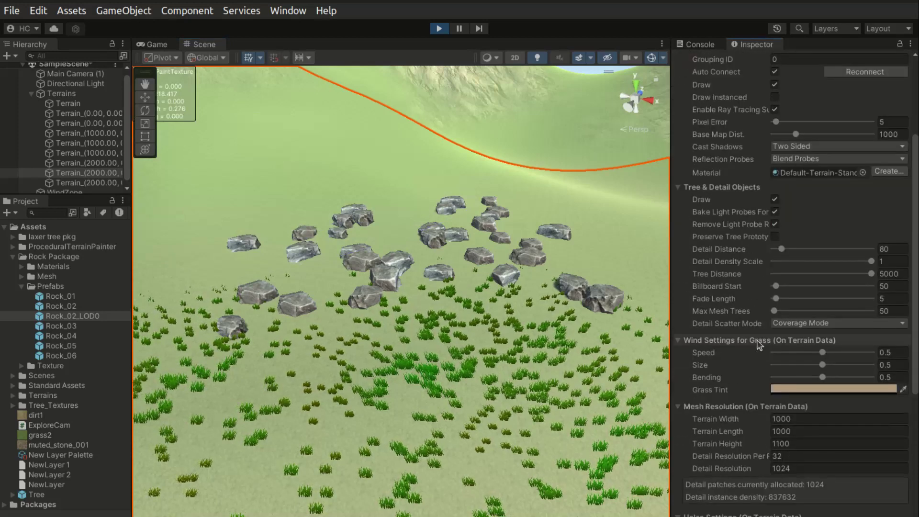
{"action": "scroll", "coordinate": [732, 263], "scroll_direction": "up", "scroll_amount": 5}
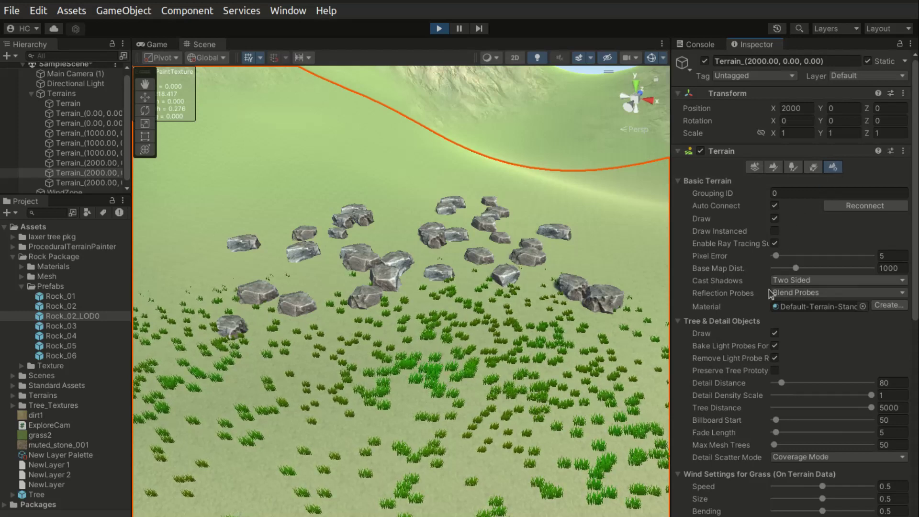
{"action": "scroll", "coordinate": [768, 289], "scroll_direction": "down", "scroll_amount": 6}
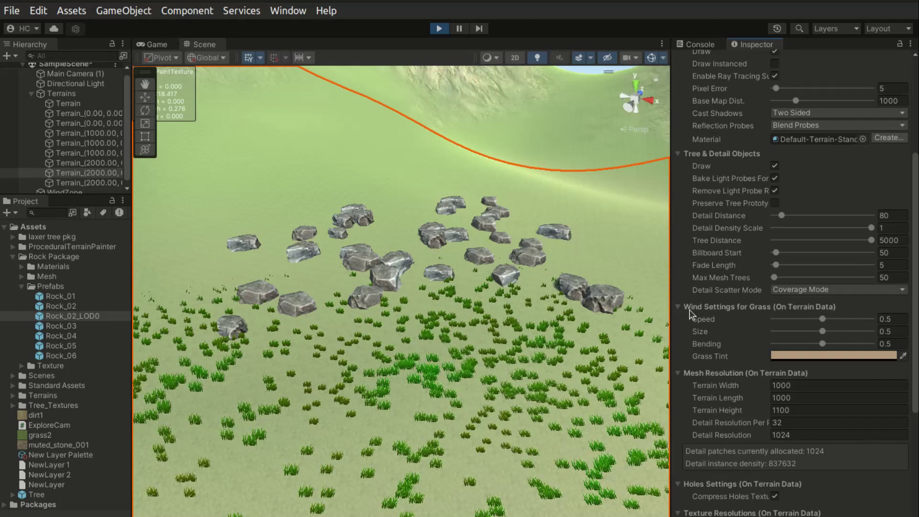
{"action": "scroll", "coordinate": [613, 357], "scroll_direction": "down", "scroll_amount": 6}
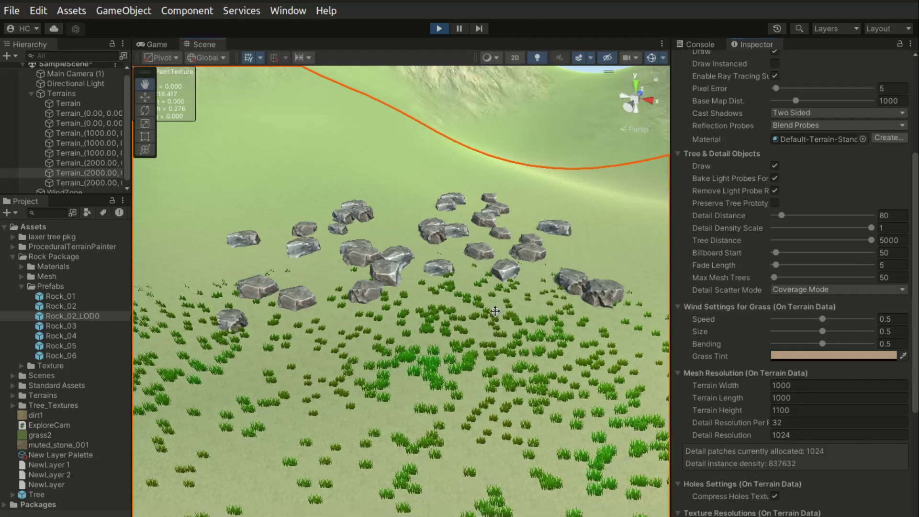
{"action": "mouse_move", "coordinate": [471, 362]}
{"action": "right_mouse_down"}
{"action": "mouse_move", "coordinate": [547, 367]}
{"action": "mouse_move", "coordinate": [641, 349]}
{"action": "mouse_move", "coordinate": [482, 350]}
{"action": "right_mouse_up"}
{"action": "middle_click_drag", "start_coordinate": [482, 351], "coordinate": [478, 273]}
{"action": "scroll", "coordinate": [478, 274], "scroll_direction": "up", "scroll_amount": 8}
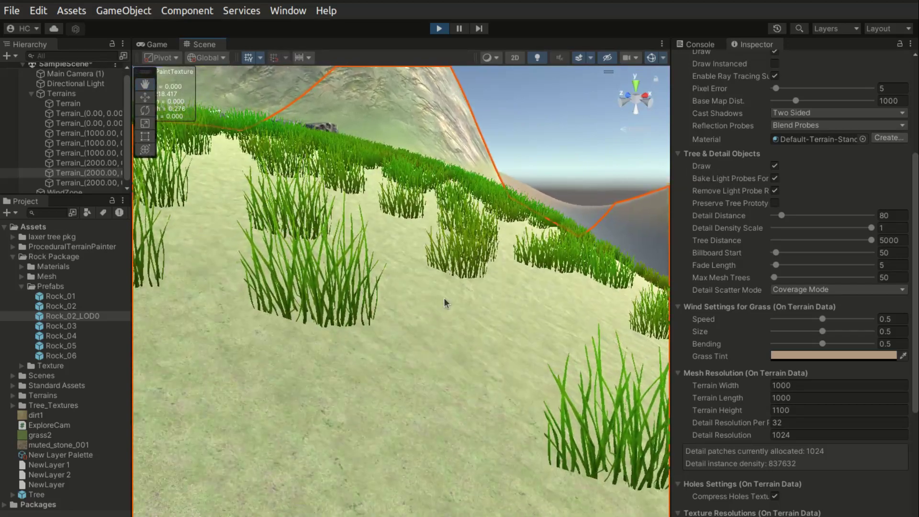
Step: Set grass wind size to 0.936 and Grass Tint to white (255, 255, 255)
{"action": "right_click_drag", "start_coordinate": [389, 305], "coordinate": [386, 276]}
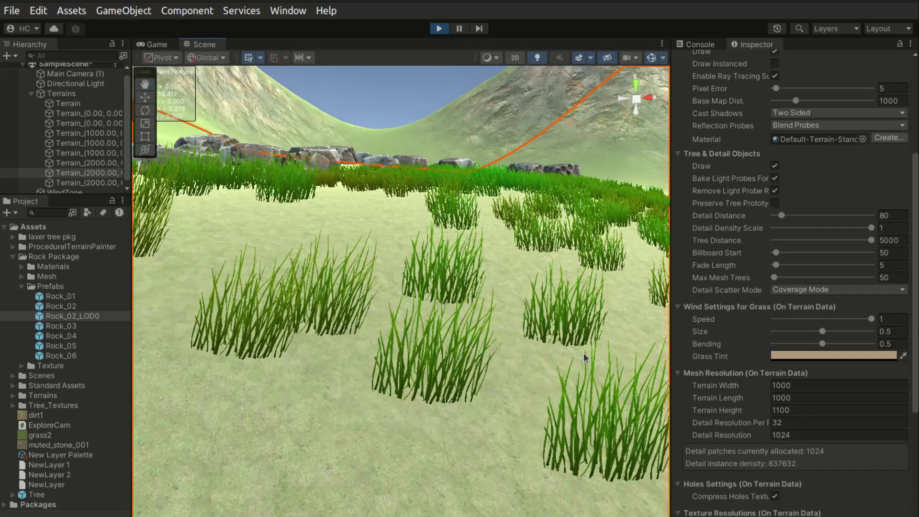
{"action": "left_click_drag", "start_coordinate": [822, 331], "coordinate": [917, 347]}
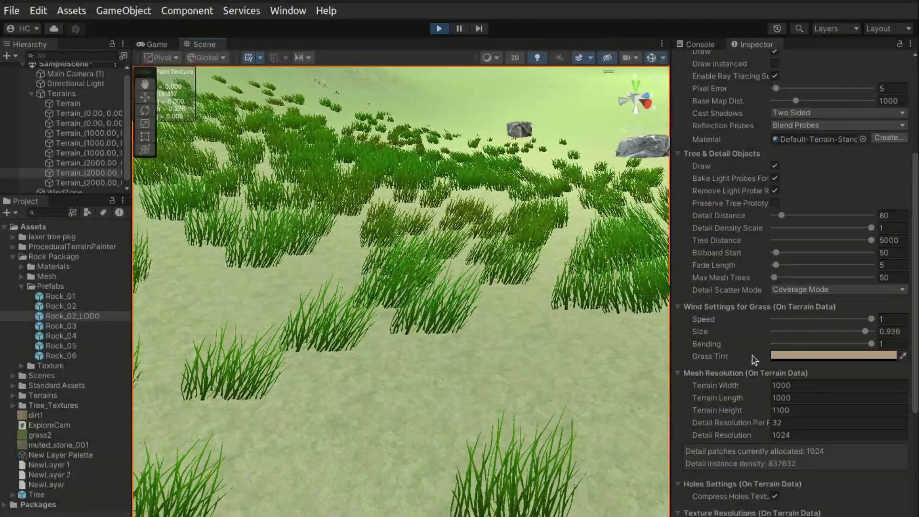
{"action": "scroll", "coordinate": [418, 318], "scroll_direction": "down", "scroll_amount": 4}
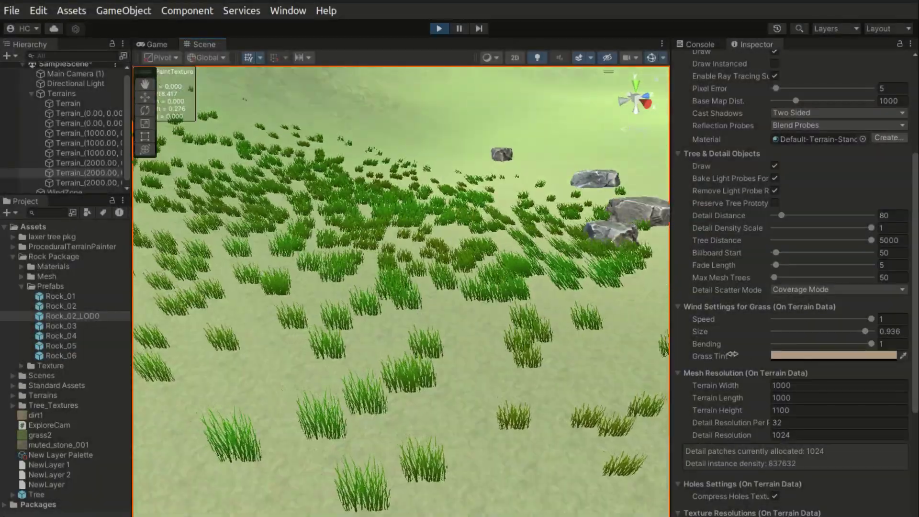
{"action": "left_click", "coordinate": [832, 355]}
{"action": "mouse_move", "coordinate": [345, 363]}
{"action": "left_mouse_down"}
{"action": "mouse_move", "coordinate": [363, 359]}
{"action": "mouse_move", "coordinate": [347, 344]}
{"action": "mouse_move", "coordinate": [316, 343]}
{"action": "left_mouse_up"}
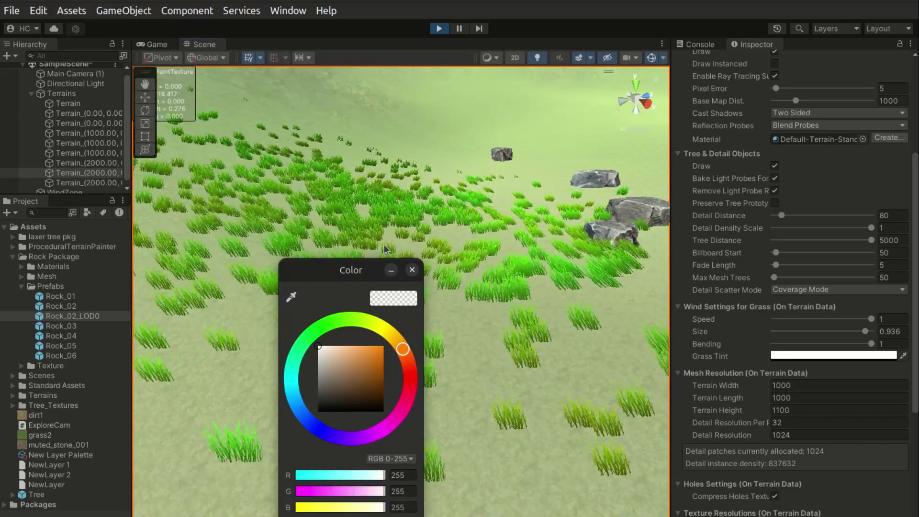
{"action": "left_click", "coordinate": [411, 269]}
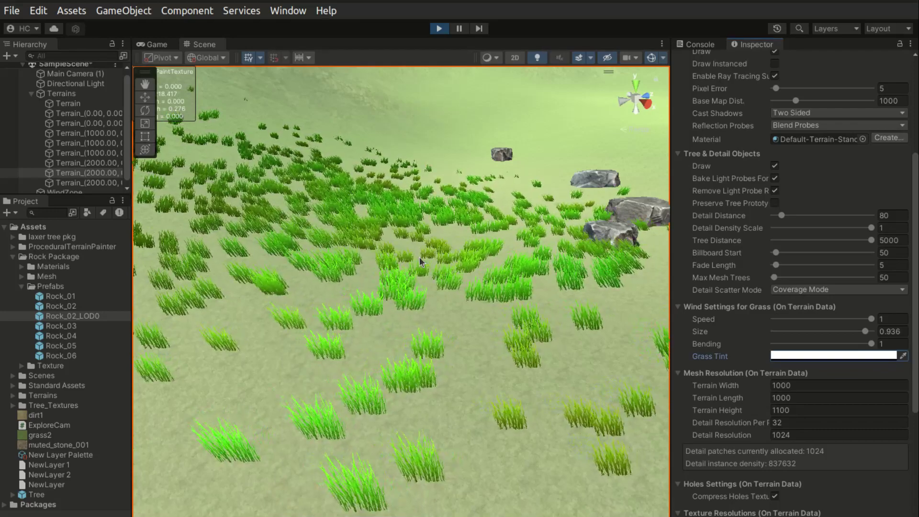
{"action": "right_click_drag", "start_coordinate": [418, 257], "coordinate": [369, 235]}
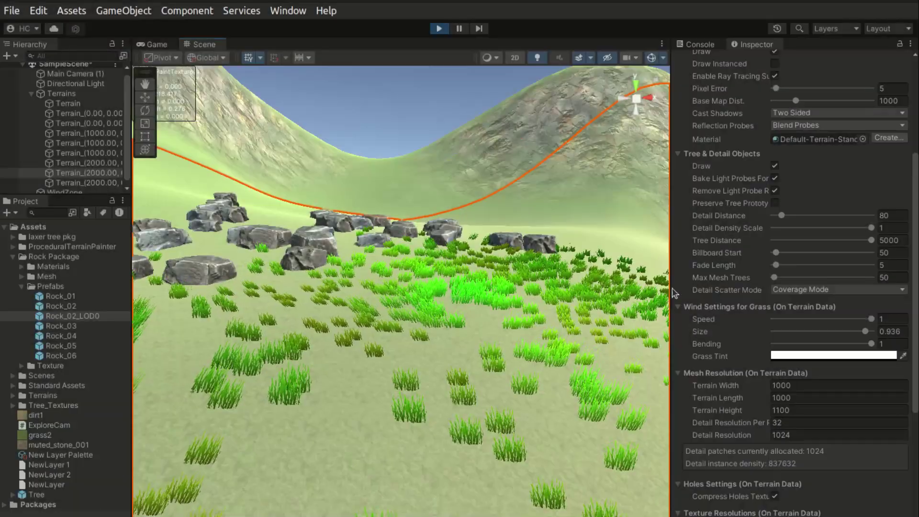
Step: Lower the terrain's Detail Distance to 17, then settle it at 28
{"action": "scroll", "coordinate": [702, 162], "scroll_direction": "up", "scroll_amount": 2}
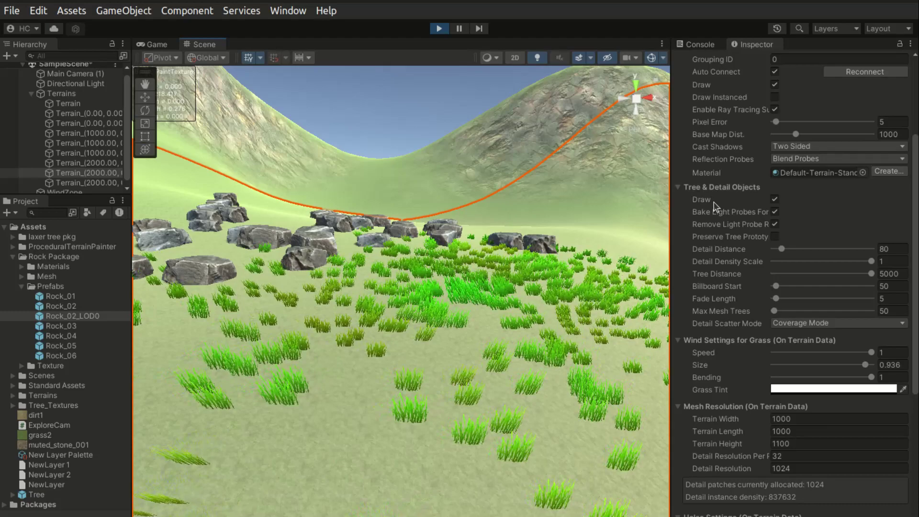
{"action": "scroll", "coordinate": [648, 282], "scroll_direction": "up", "scroll_amount": 3}
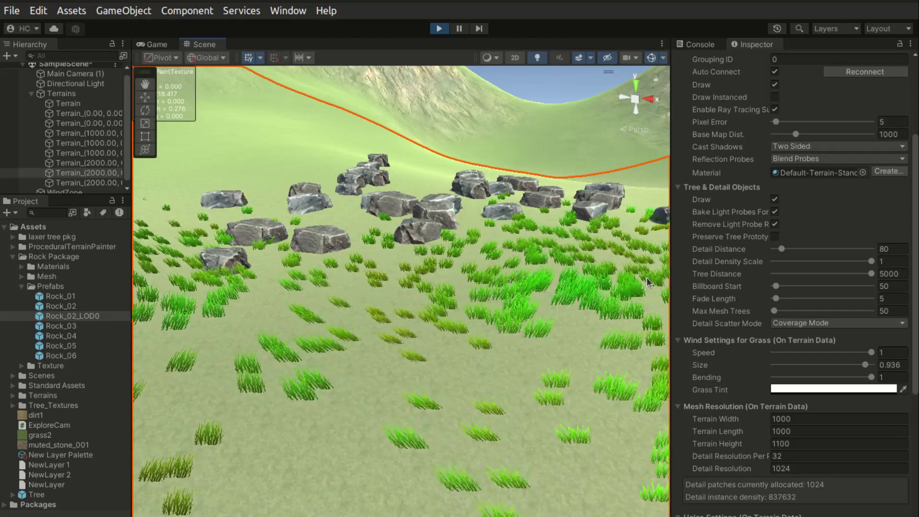
{"action": "left_click_drag", "start_coordinate": [781, 248], "coordinate": [774, 250]}
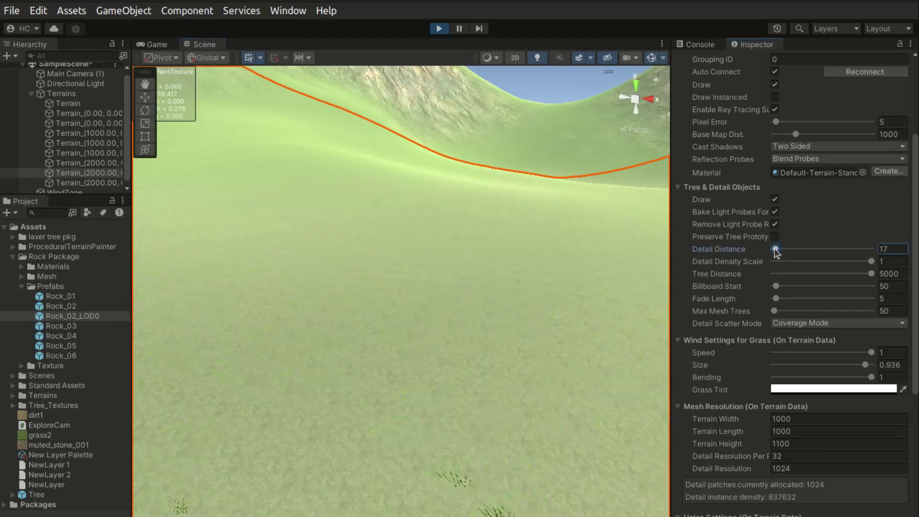
{"action": "left_click_drag", "start_coordinate": [776, 252], "coordinate": [778, 252]}
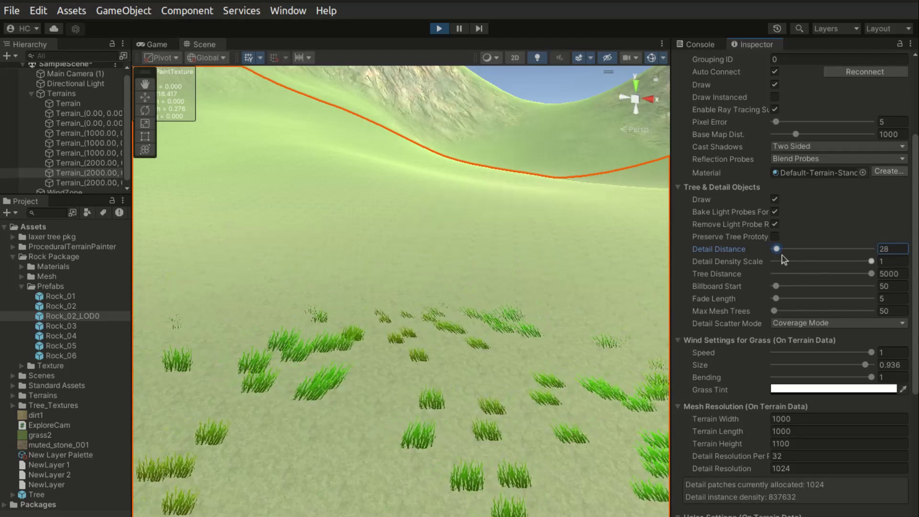
Step: Set Detail Distance to 1000 and Tree Distance to 608 in Terrain Settings
{"action": "left_click_drag", "start_coordinate": [782, 252], "coordinate": [791, 249]}
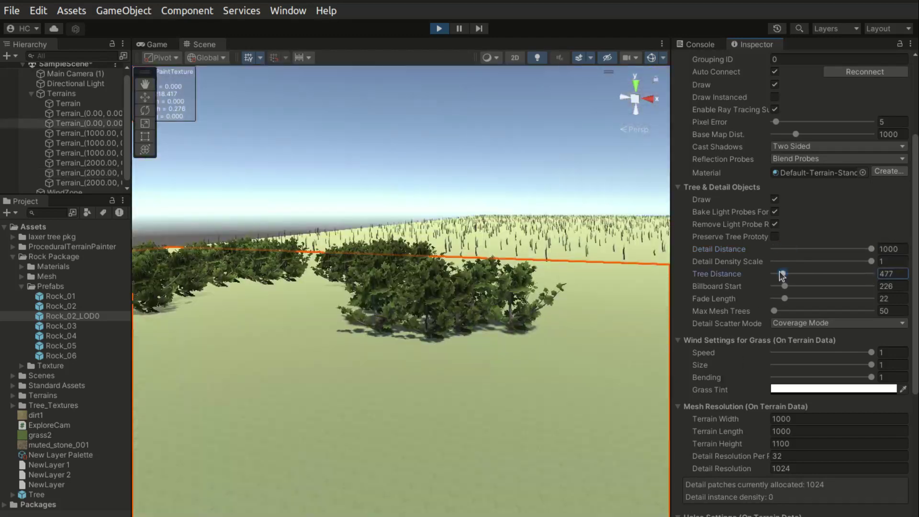
{"action": "left_click_drag", "start_coordinate": [776, 276], "coordinate": [785, 273]}
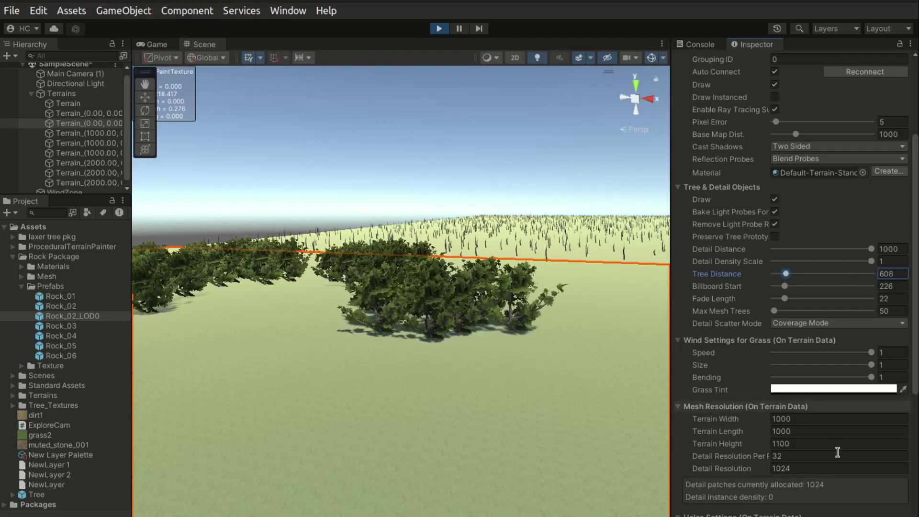
{"action": "scroll", "coordinate": [519, 349], "scroll_direction": "up", "scroll_amount": 2}
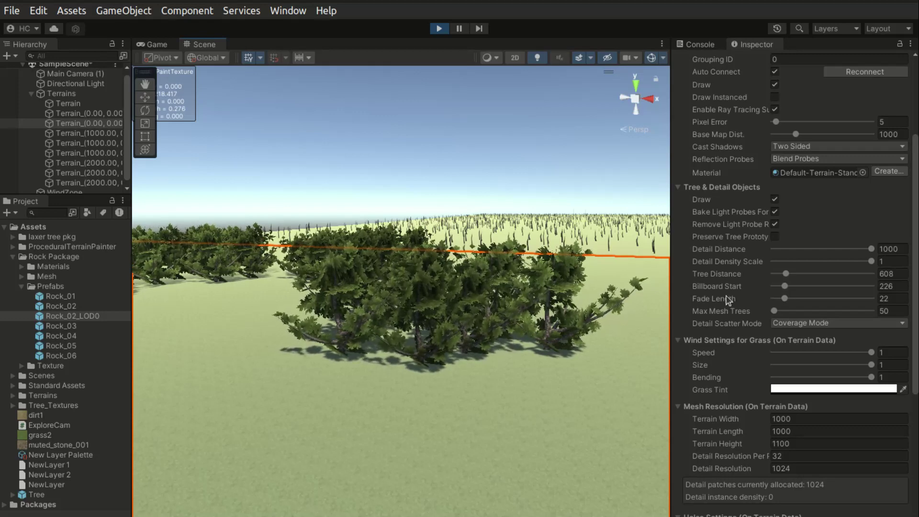
{"action": "scroll", "coordinate": [651, 316], "scroll_direction": "up", "scroll_amount": 3}
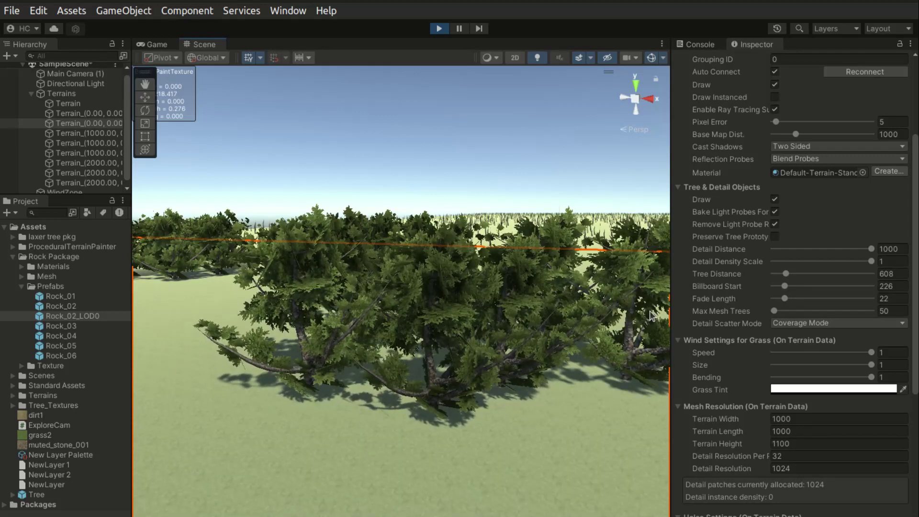